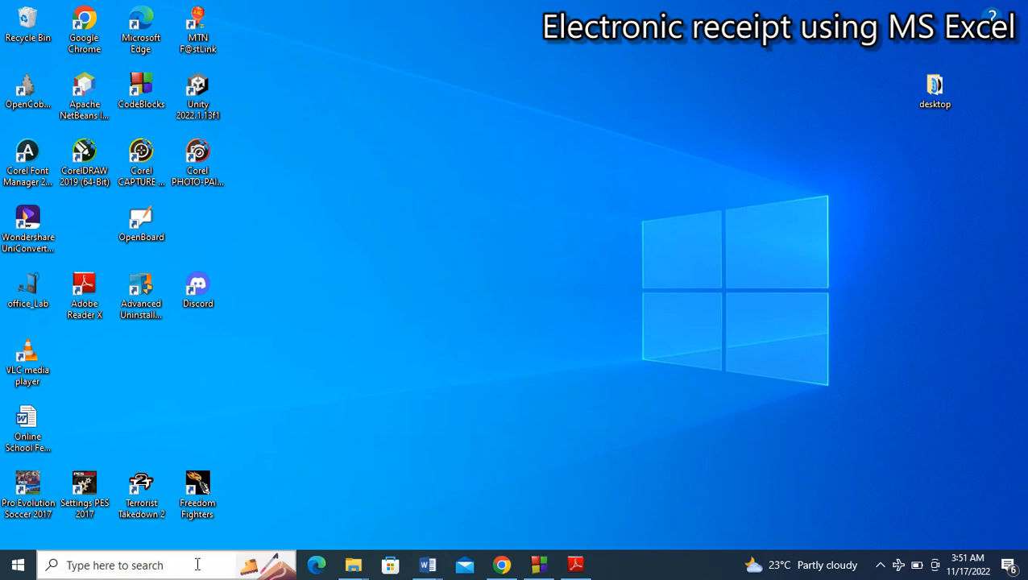
Step: Launch Excel 2013, dismiss the Office activation wizard and create a blank workbook
click(197, 565)
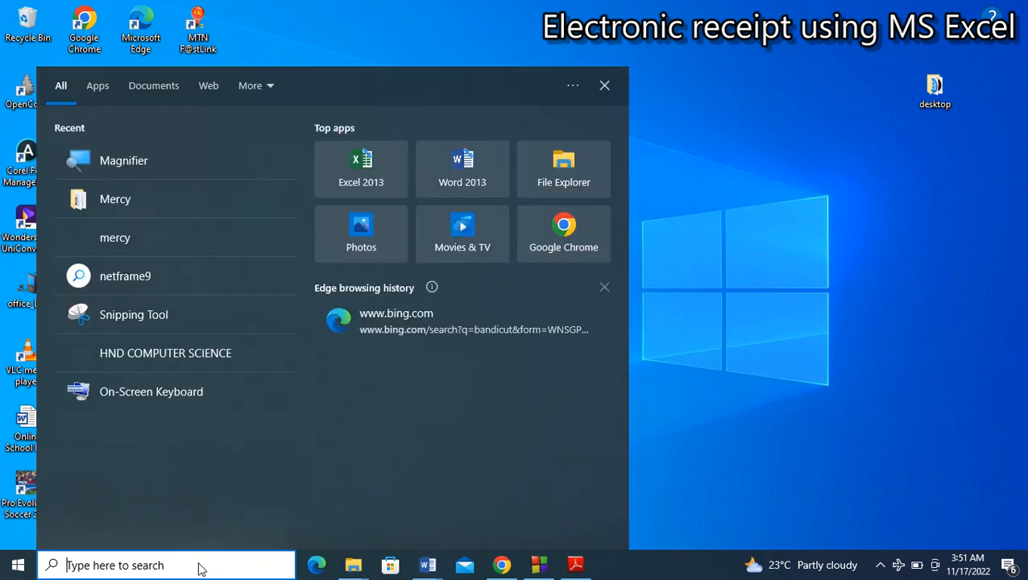
text(ms)
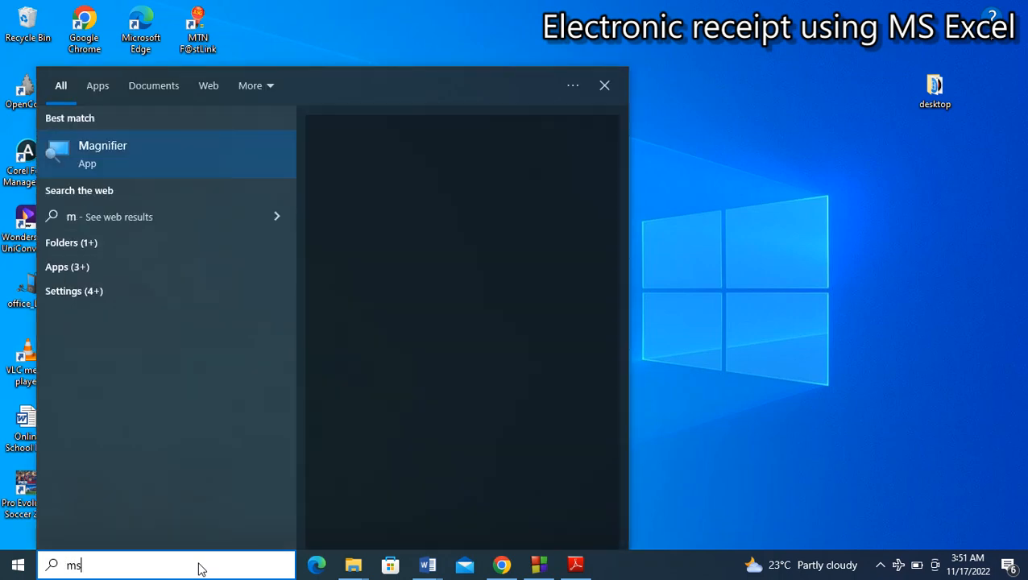
text( exce)
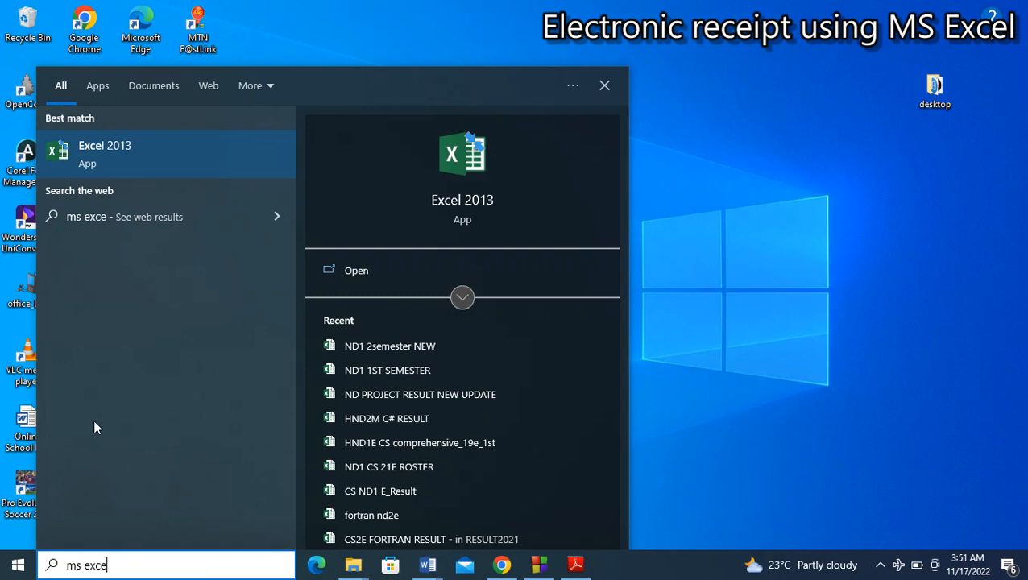
click(130, 158)
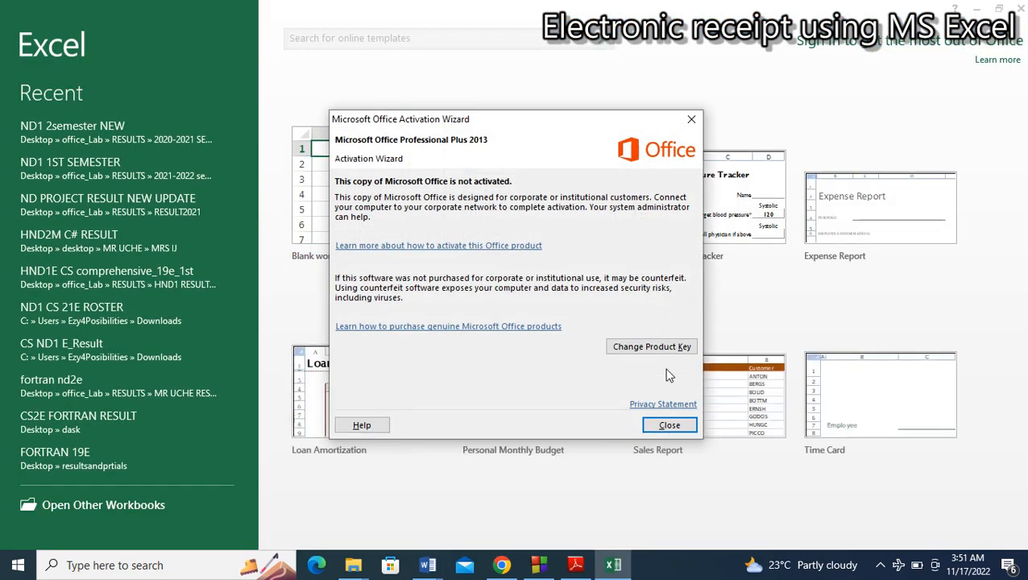
click(670, 426)
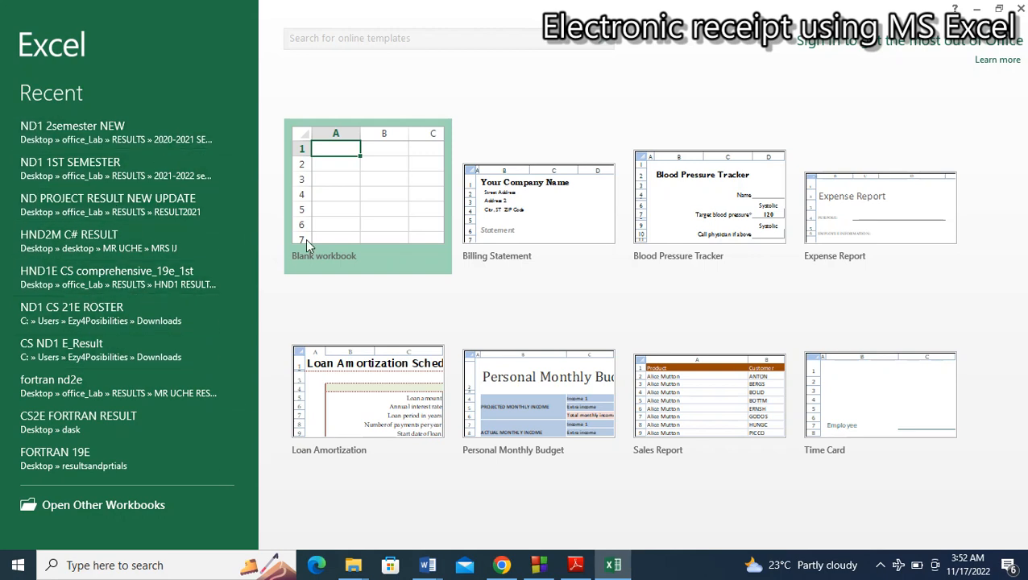
click(377, 203)
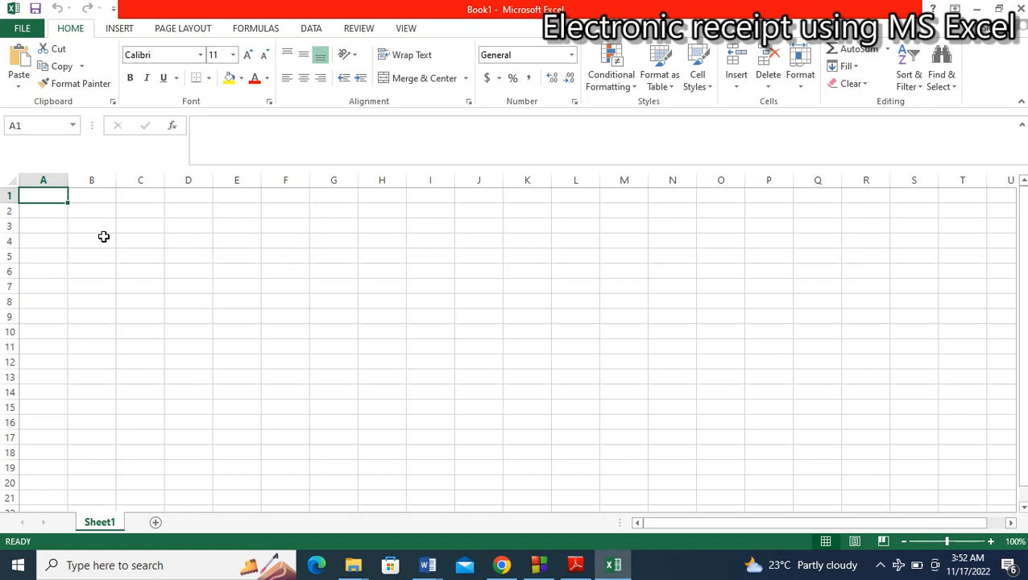
click(50, 212)
click(97, 210)
click(158, 211)
click(204, 223)
click(167, 253)
click(112, 253)
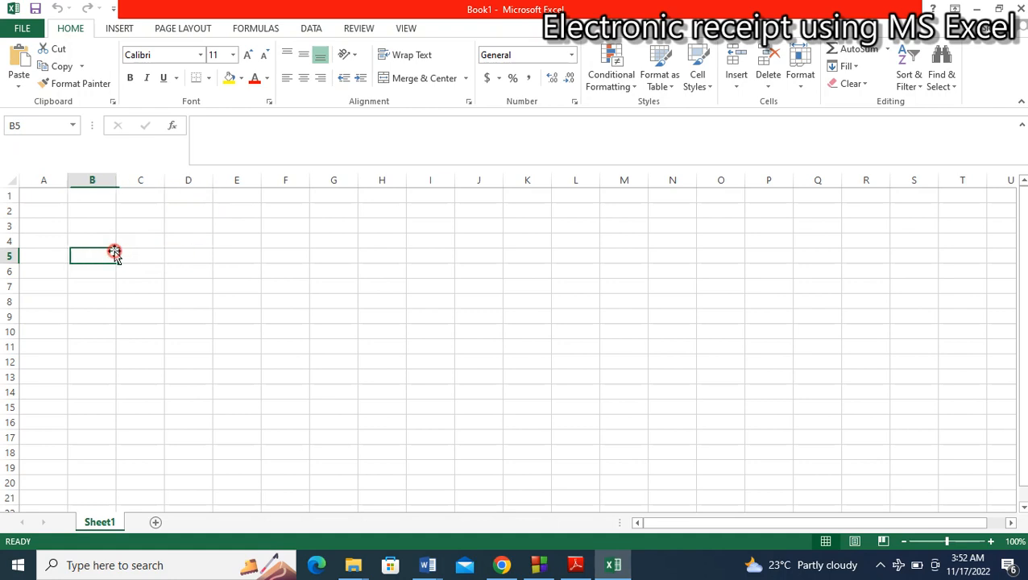
click(55, 242)
click(53, 224)
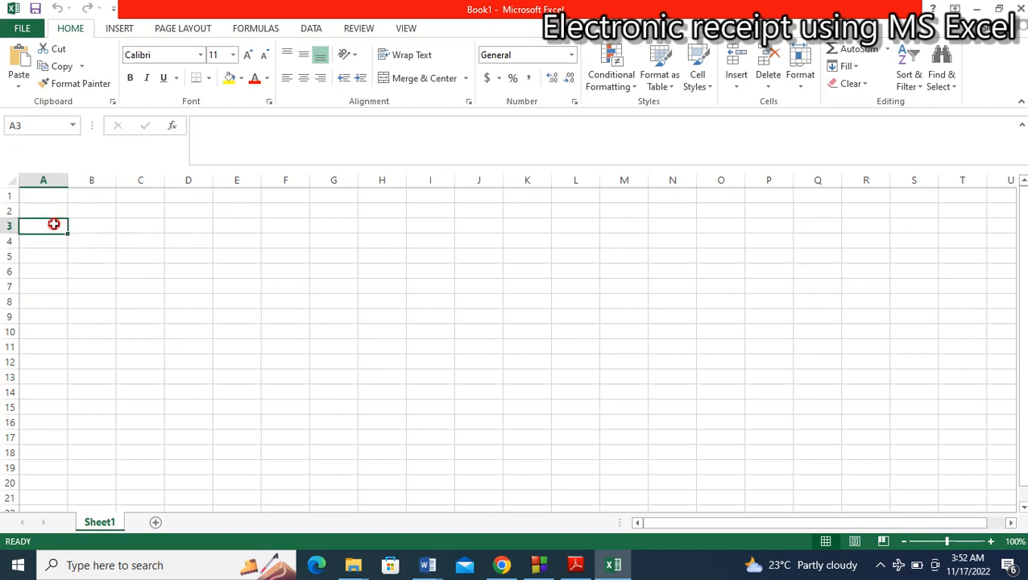
click(113, 224)
click(161, 244)
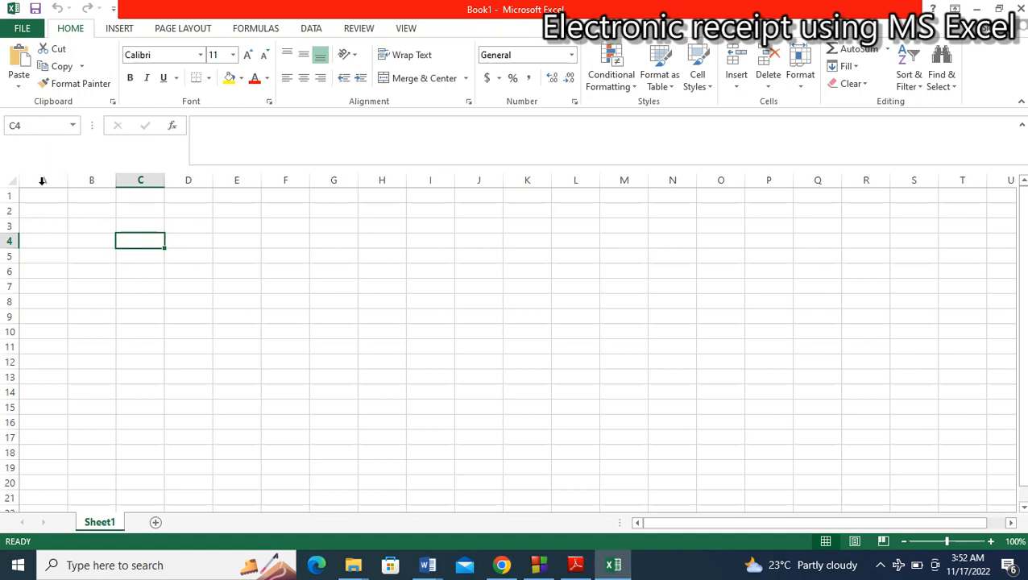
click(194, 282)
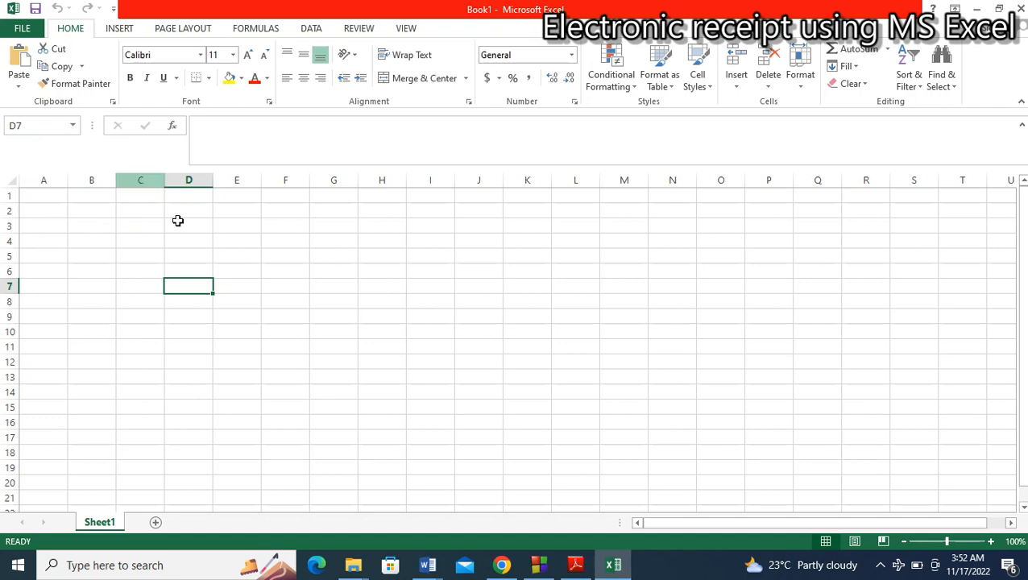
click(266, 313)
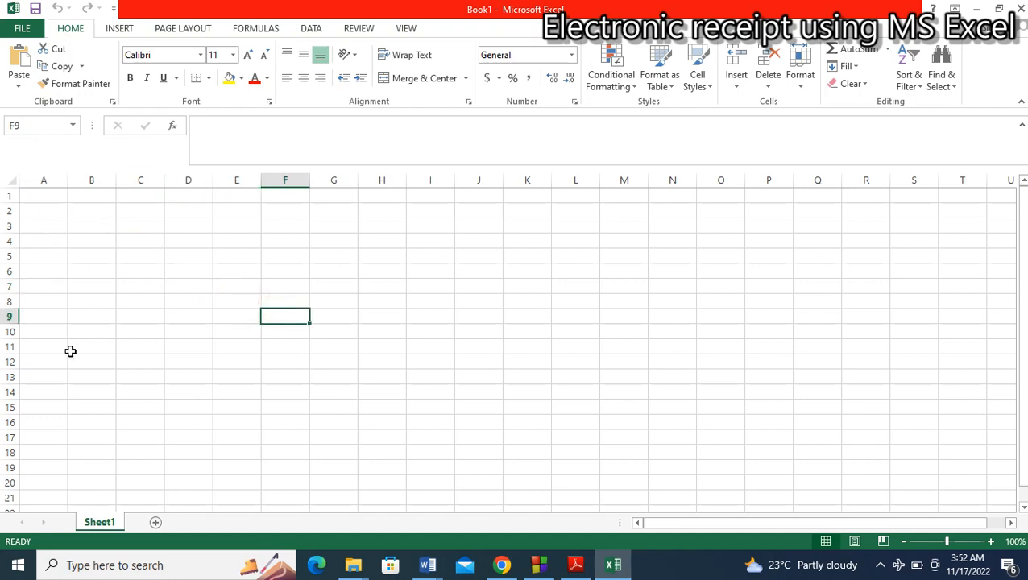
click(72, 349)
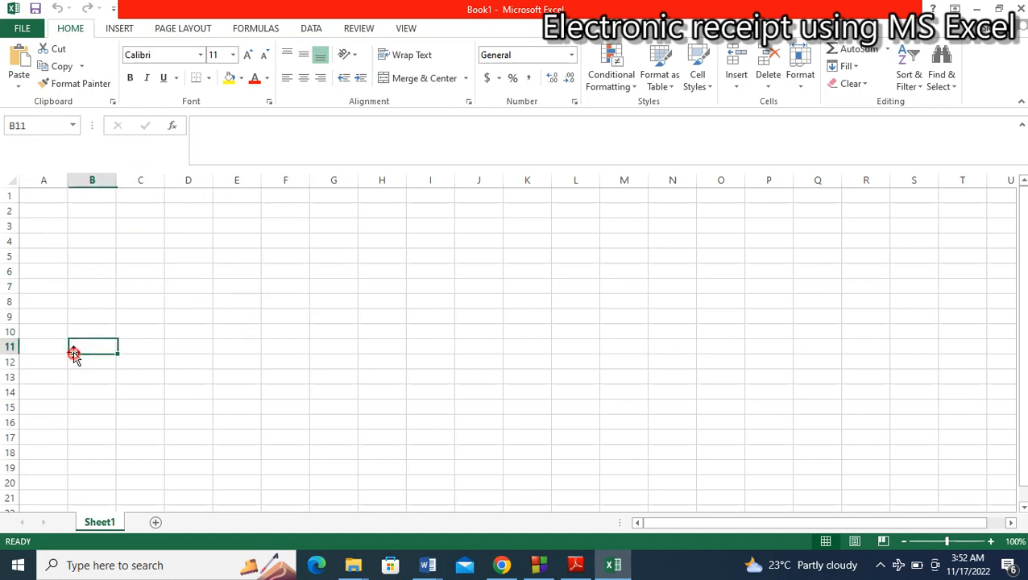
click(196, 353)
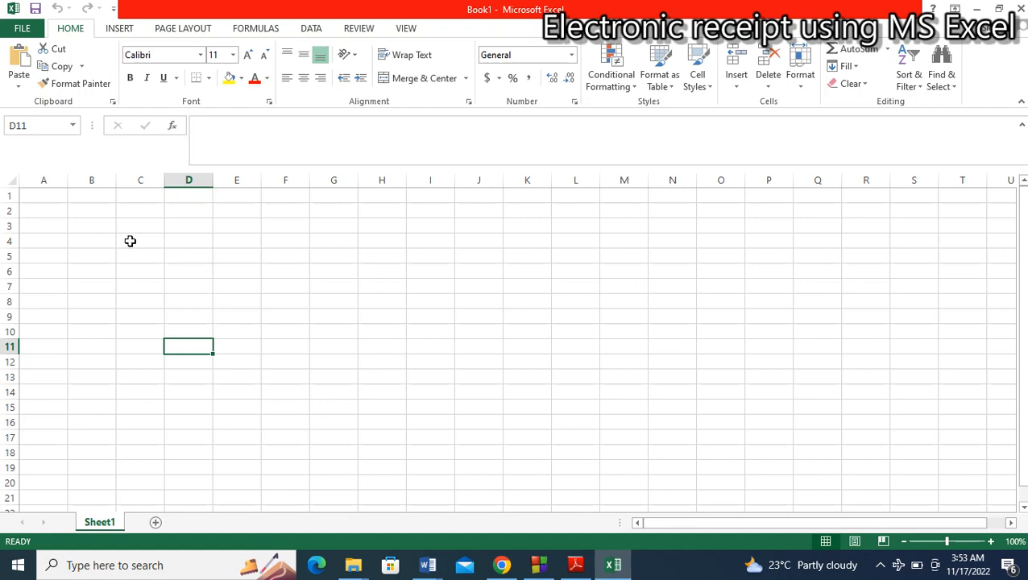
Step: Enter the column headers SN in A2 and PRODUCT in B2
click(46, 212)
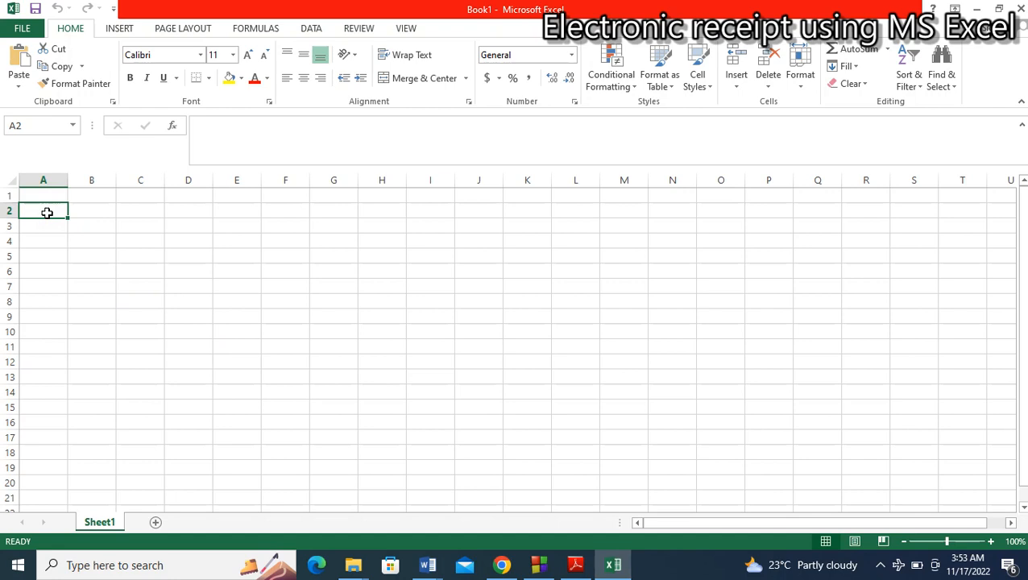
text(s)
key(BackSpace)
text(SN)
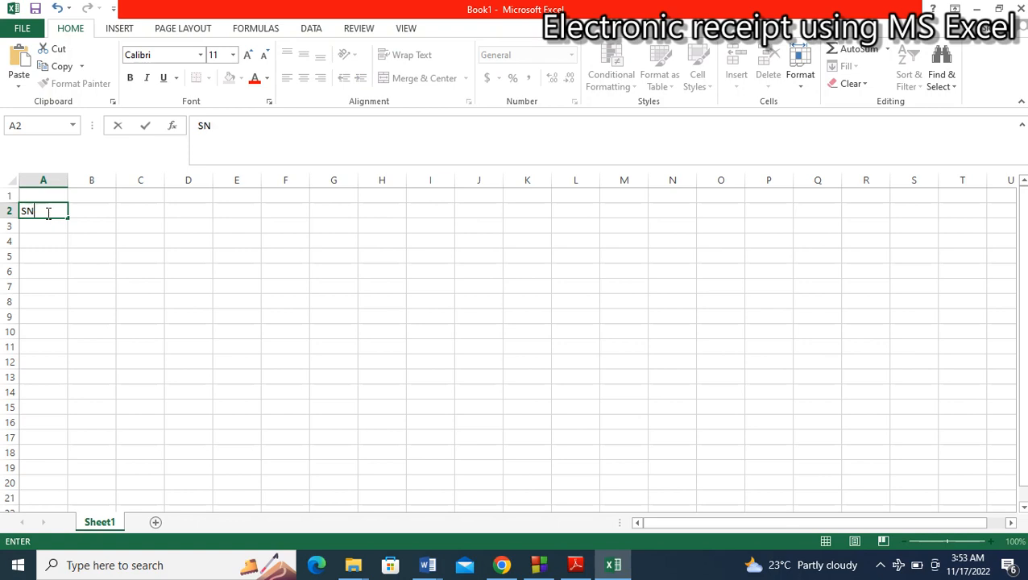
key(Tab)
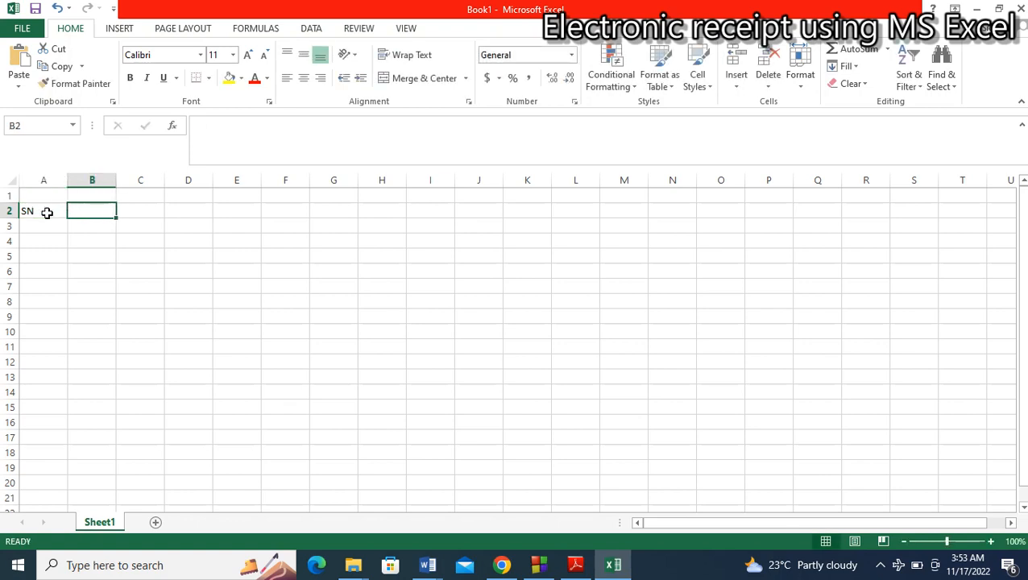
text(S)
key(BackSpace)
text(PRODU)
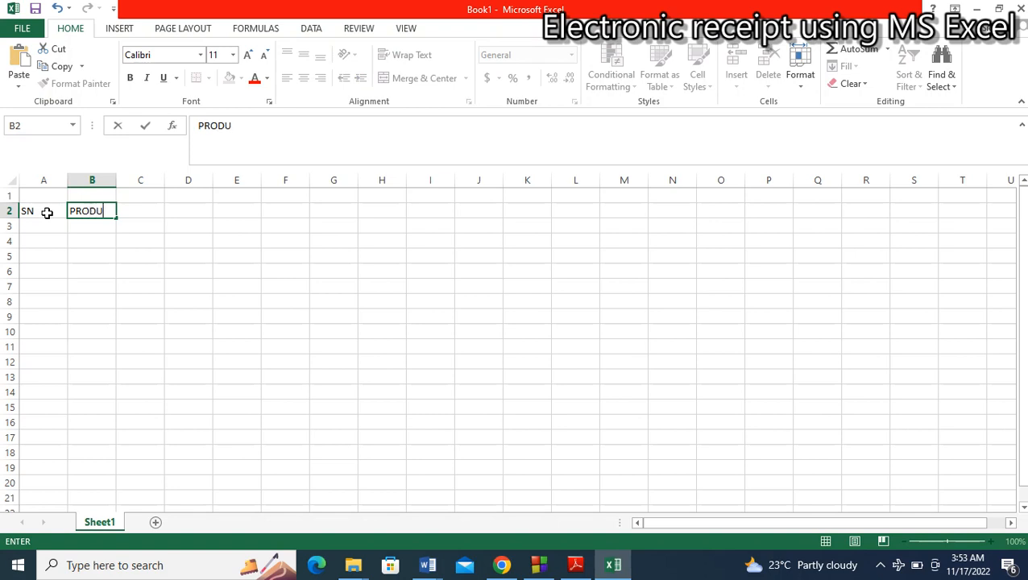
text(CT)
key(Tab)
Step: Enter the column headers PRICE in C2 and UNIT in D2
text(PRI)
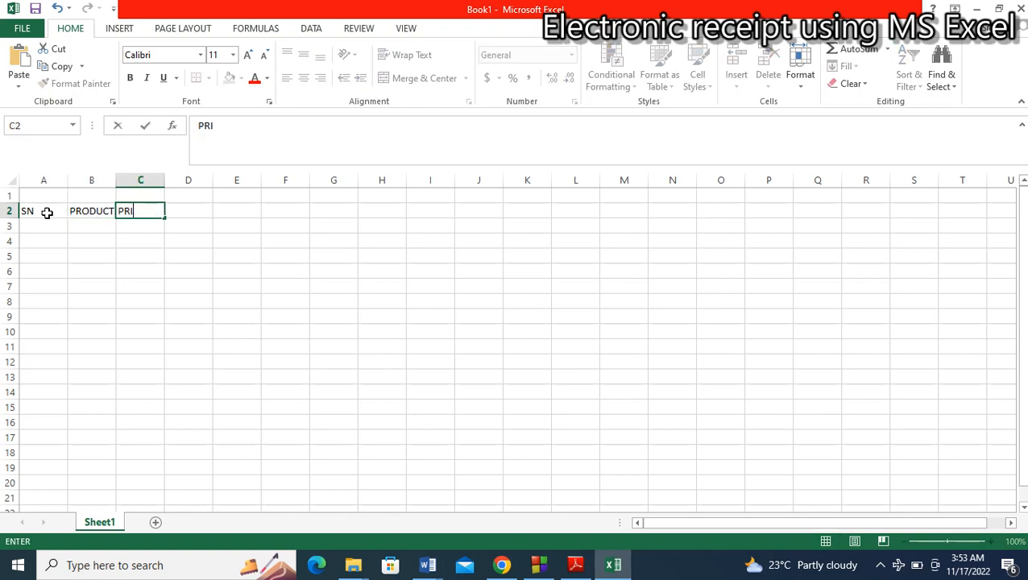
text(CE)
key(Tab)
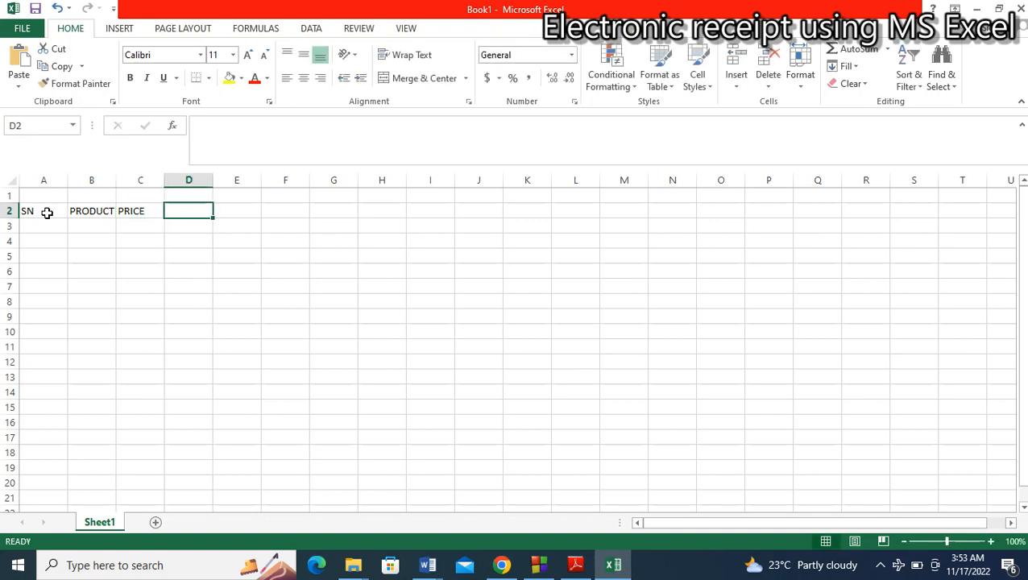
text(UN)
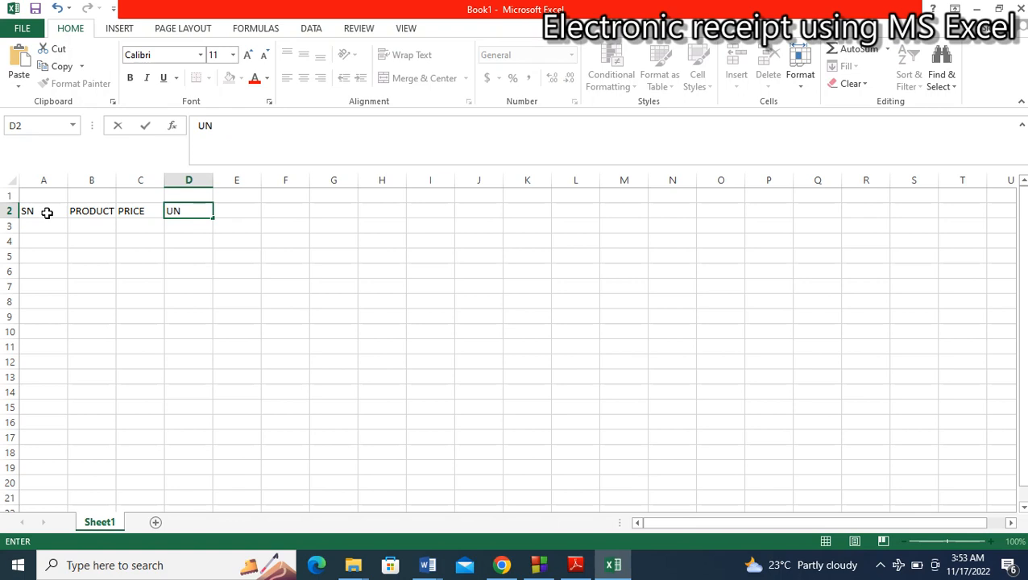
text(IT)
Step: Narrow column A to suit the SN header and widen the PRODUCT and PRICE columns
click(50, 207)
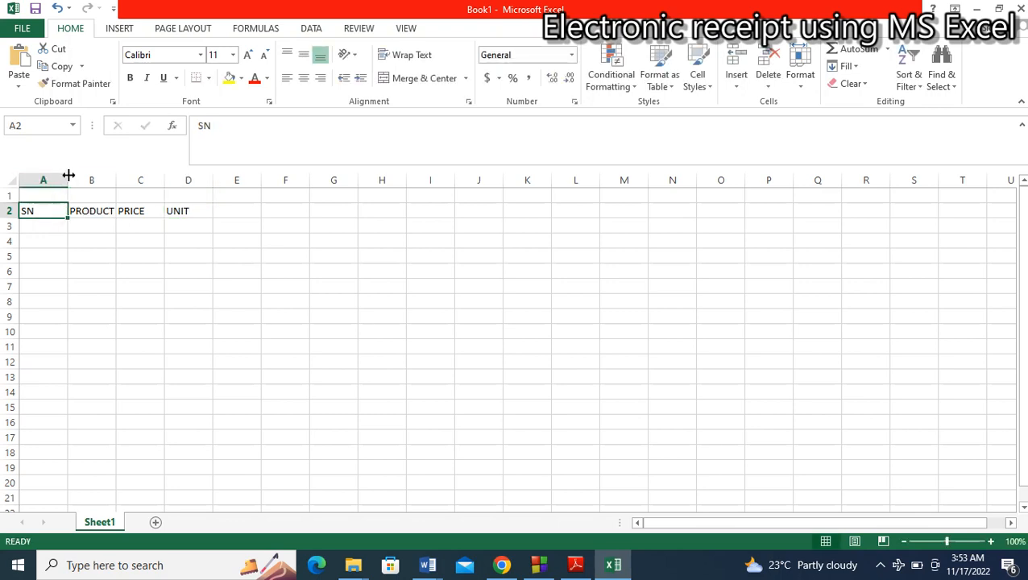
drag(68, 175, 249, 181)
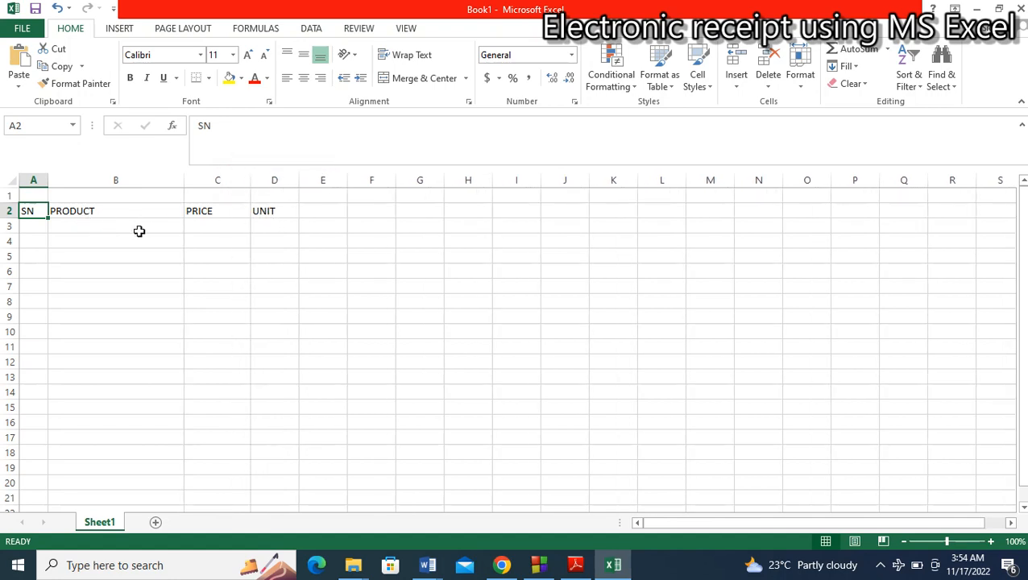
Step: Merge and center cells A1 to F1 above the column headers
drag(50, 194, 319, 198)
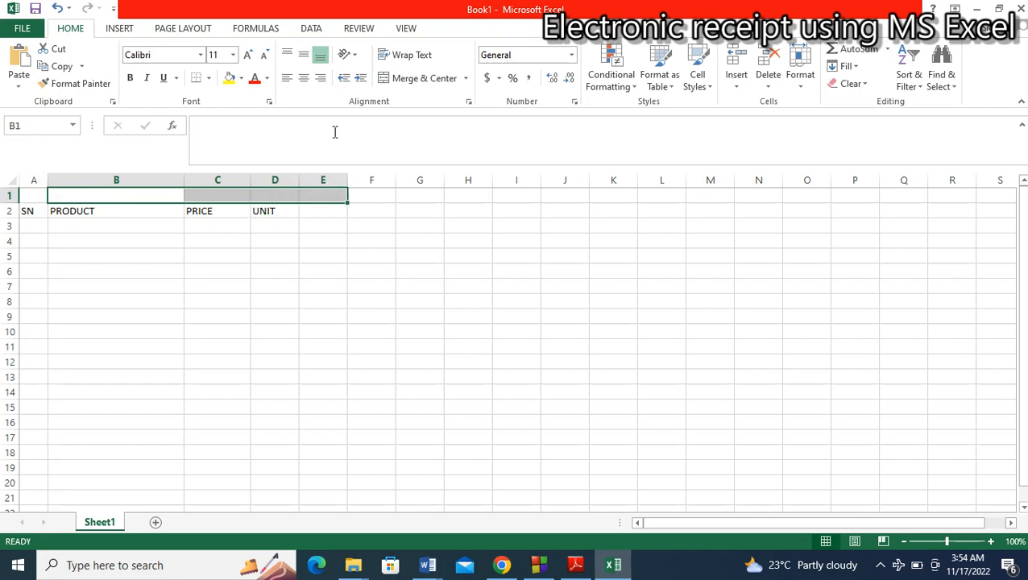
drag(40, 200, 348, 197)
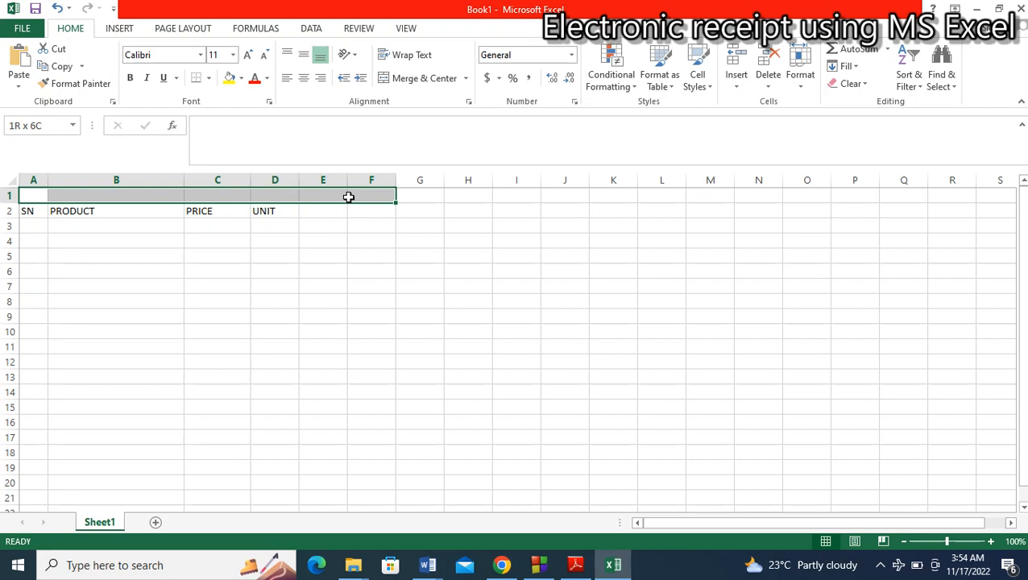
drag(348, 196, 348, 196)
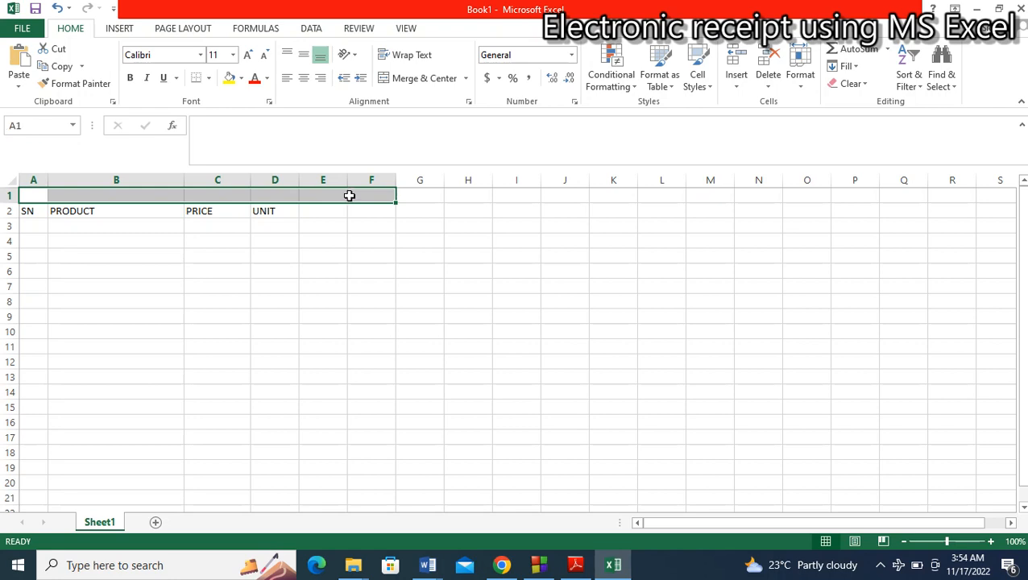
click(418, 79)
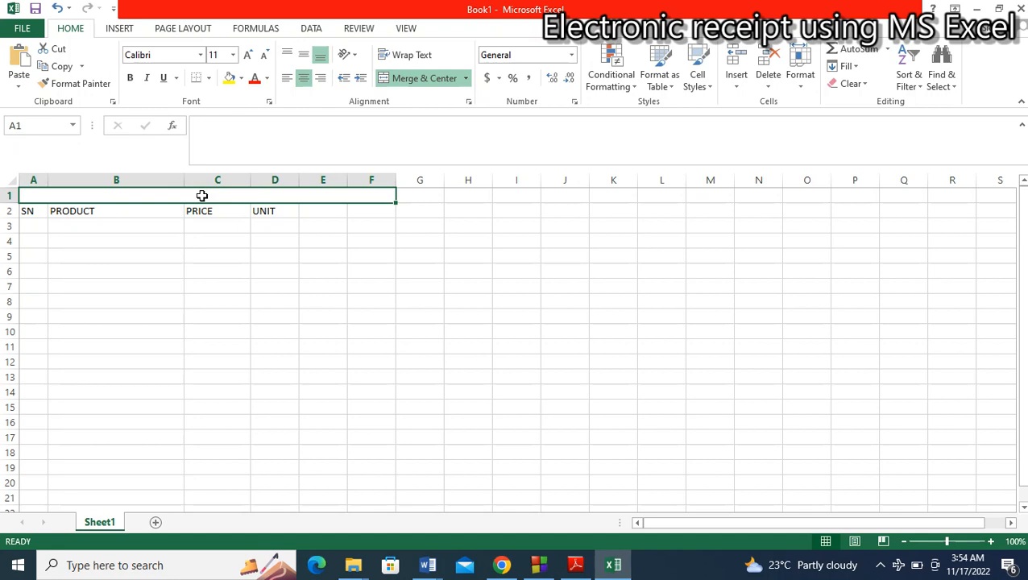
Step: Enter the title EASY SHOPPING CENTRE in the merged cell of row 1
text(EA)
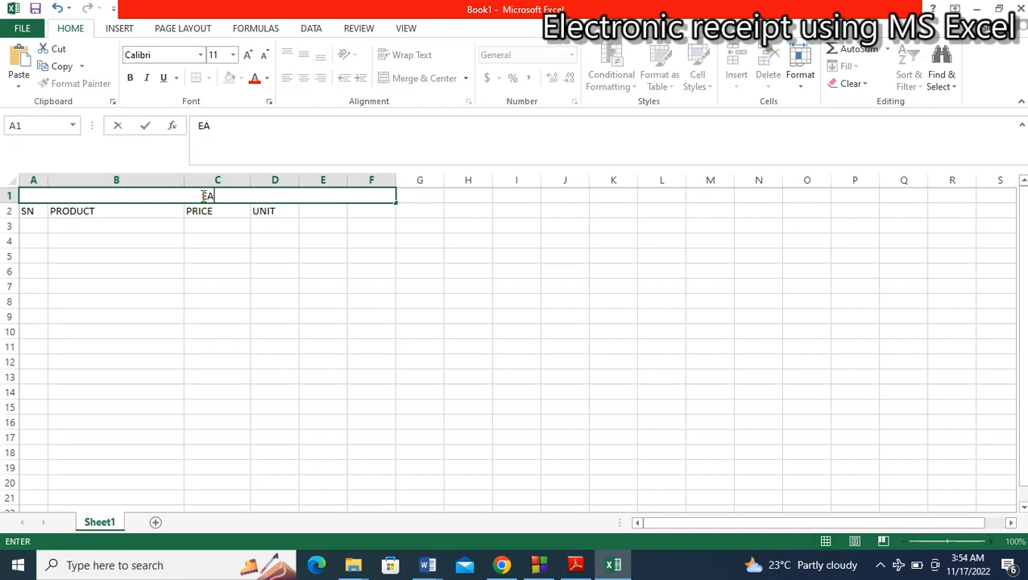
text(SY SHOPPIN)
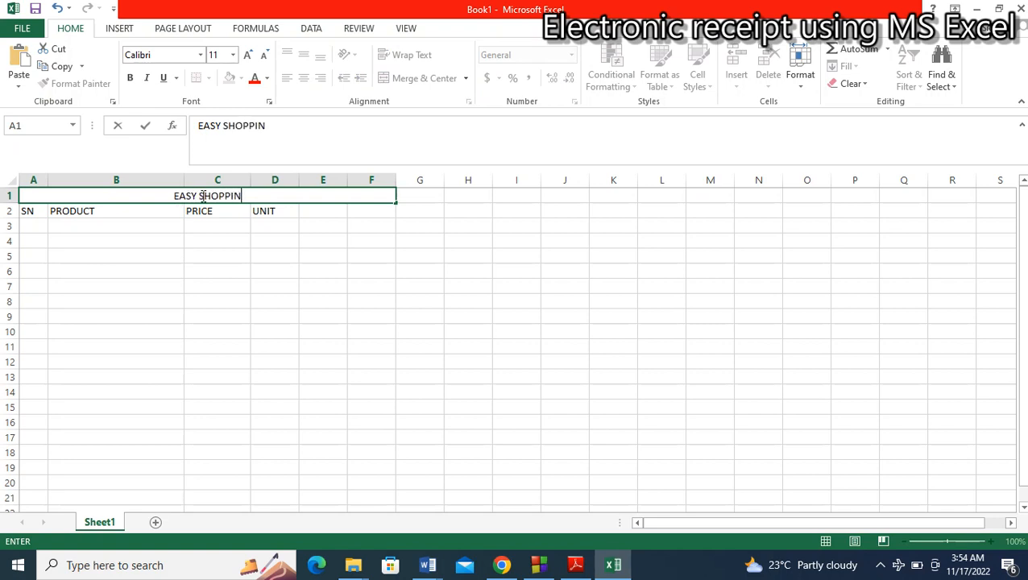
text(G CENTER)
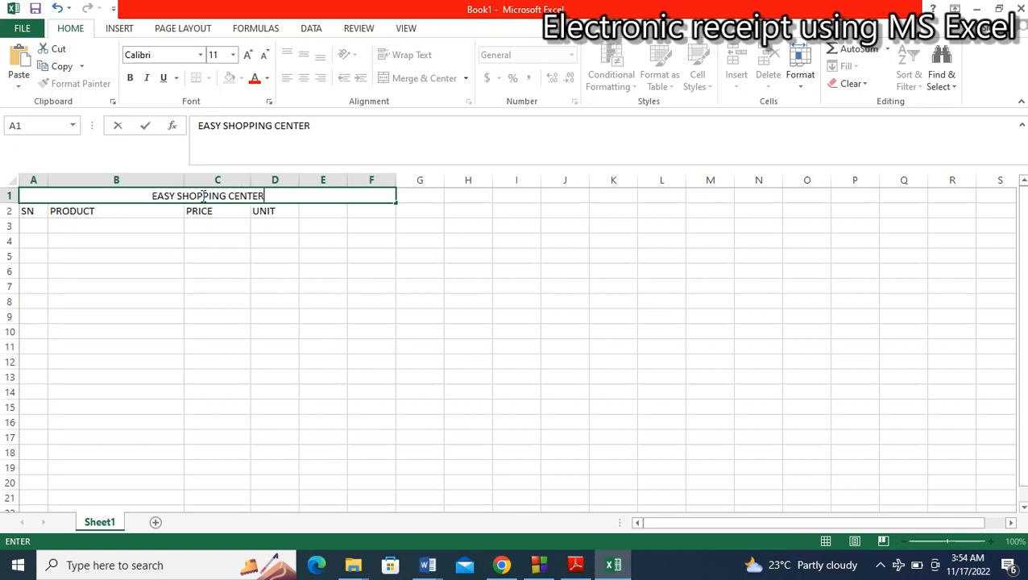
key(BackSpace)
key(BackSpace)
text(RE)
click(181, 253)
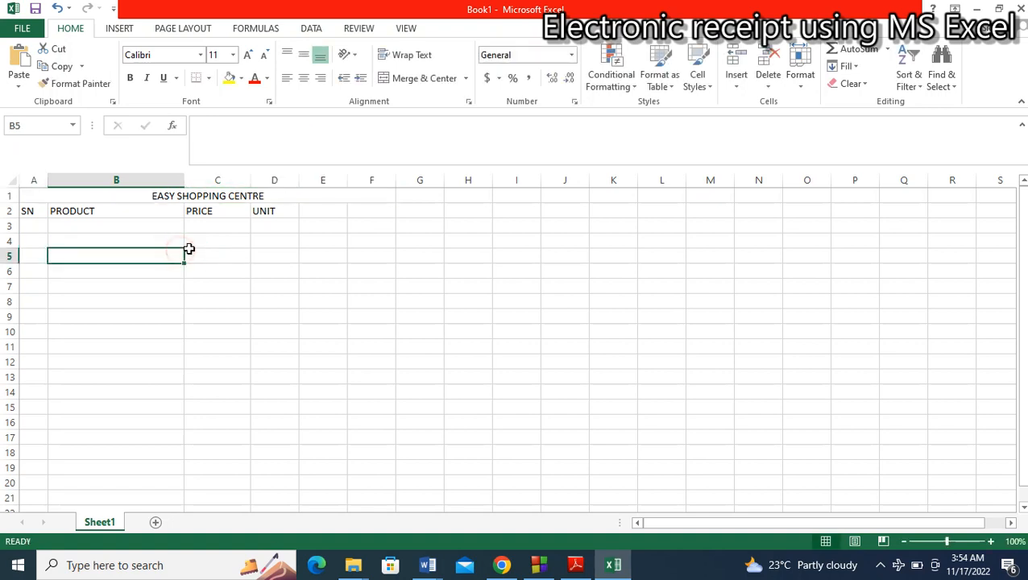
Step: Change the font of the EASY SHOPPING CENTRE title in row 1 to Algerian
click(269, 196)
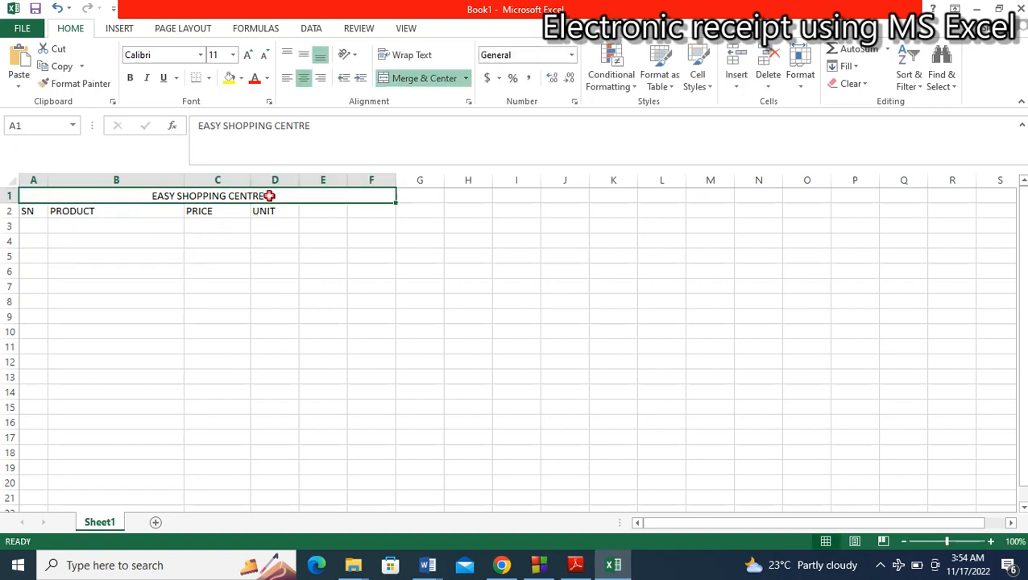
double_click(269, 196)
drag(268, 195, 150, 196)
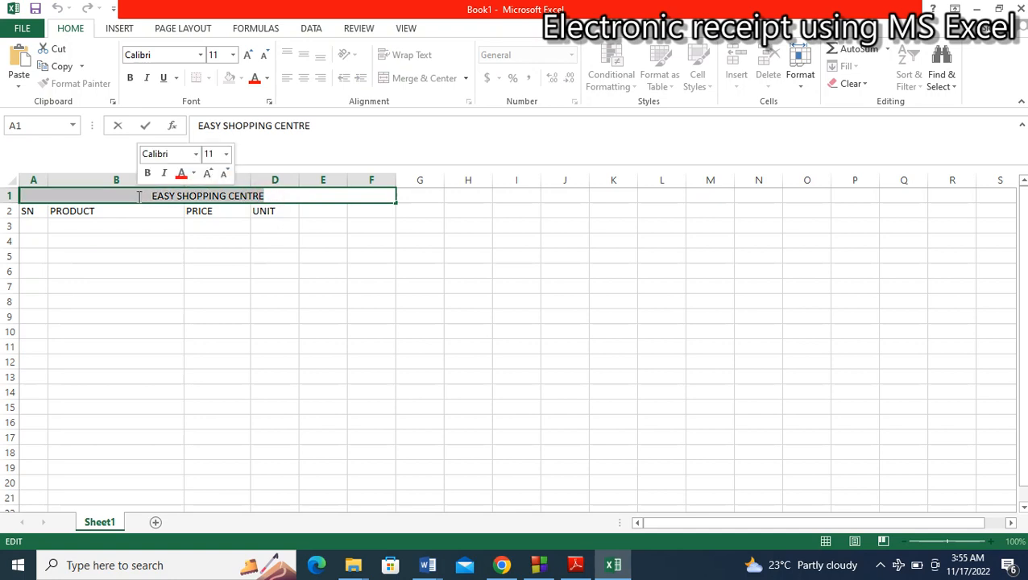
click(200, 54)
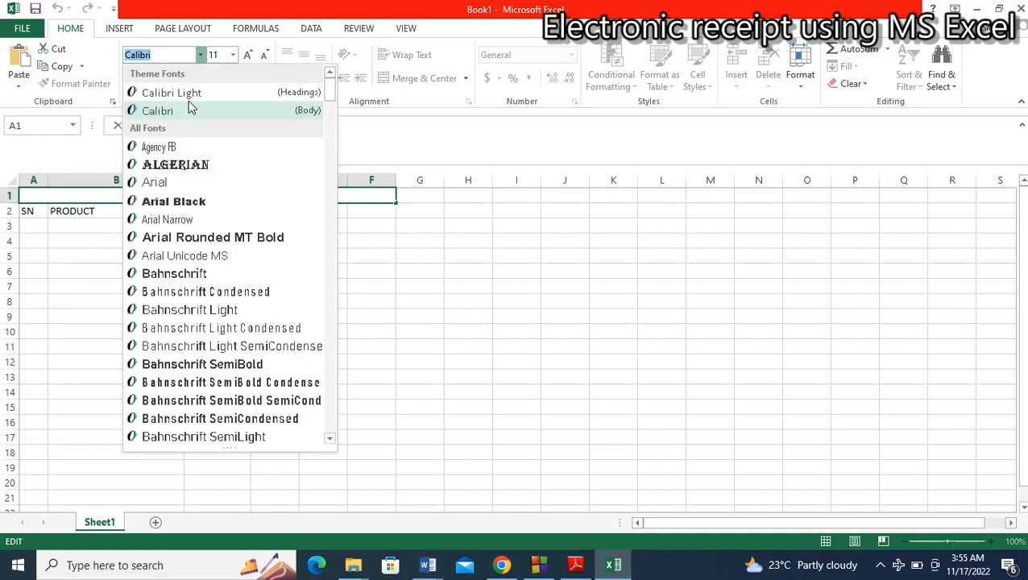
click(176, 164)
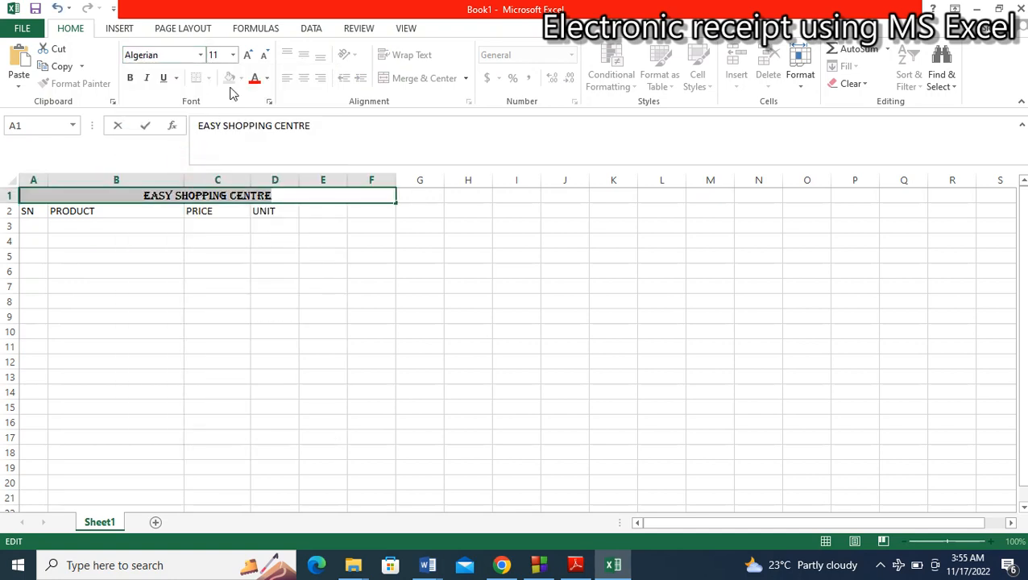
Step: Set the title text to font size 12 and colour it red
click(233, 54)
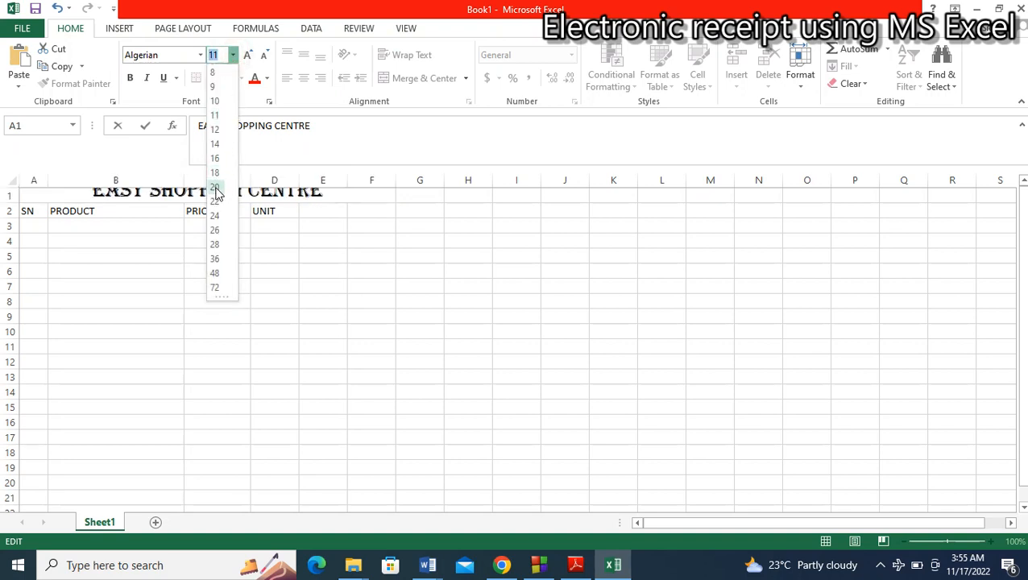
click(215, 187)
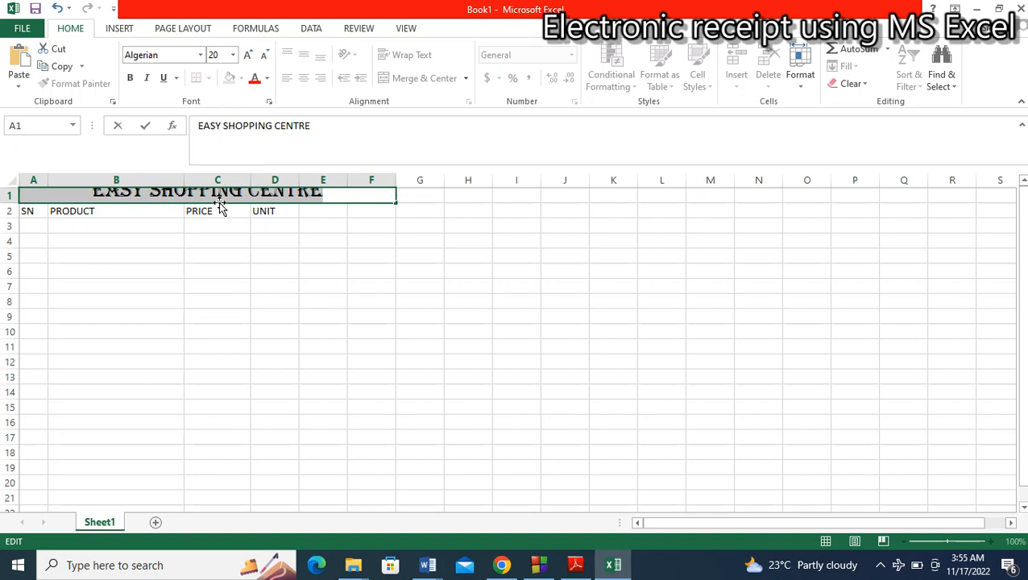
click(233, 55)
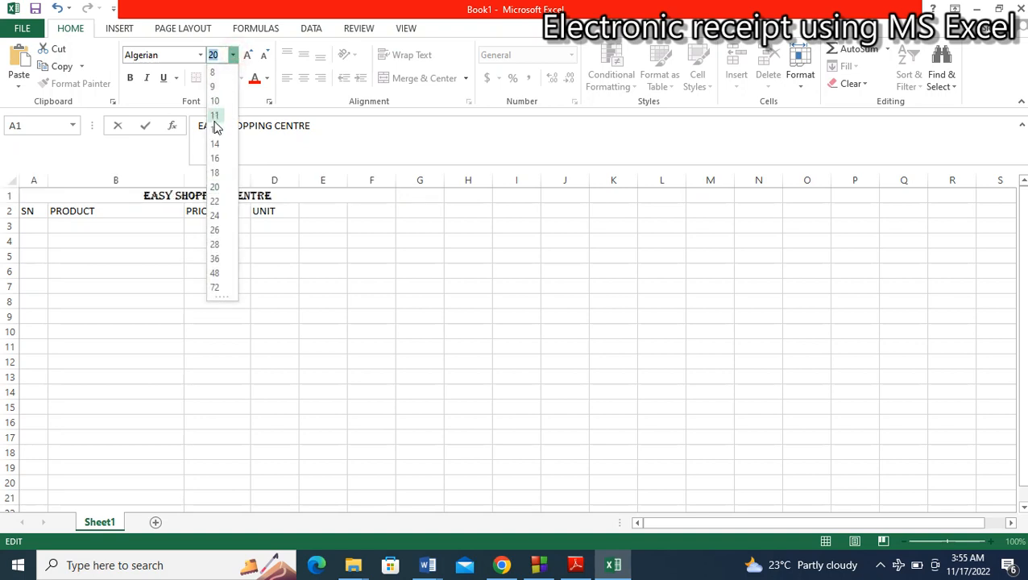
click(215, 130)
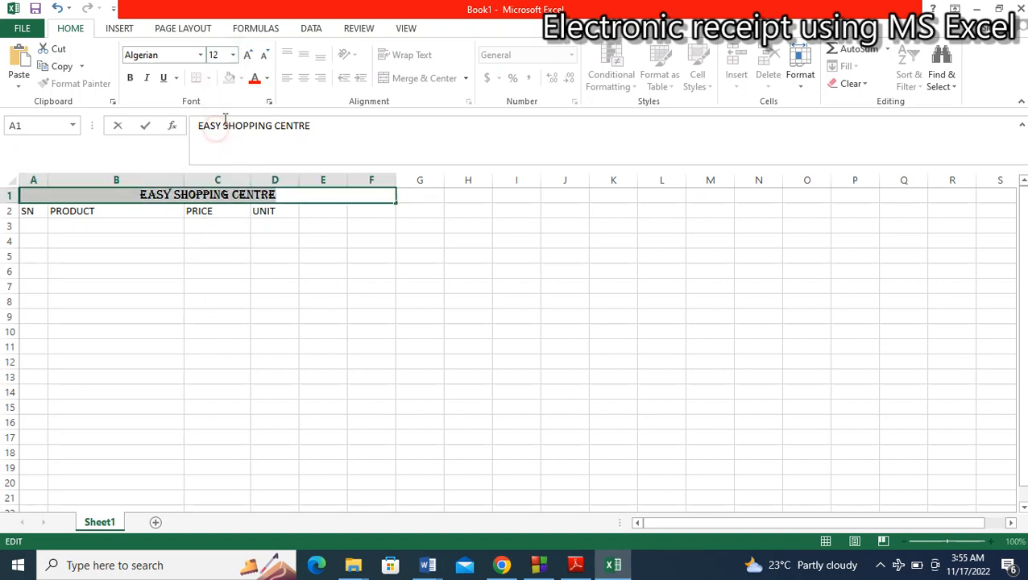
click(255, 81)
click(304, 225)
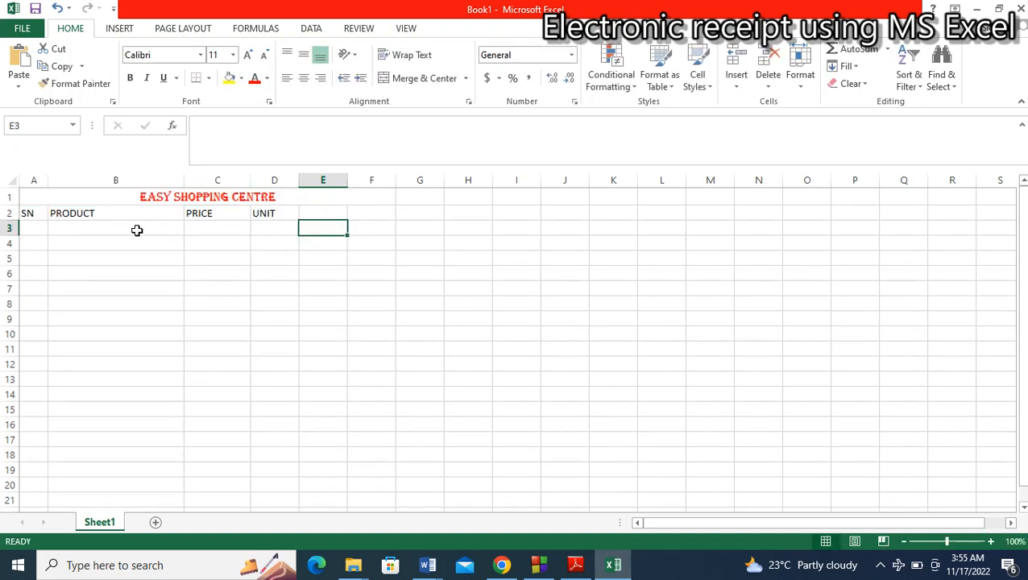
Step: Enter the products PIZZA, CHICKEN and SHAWARMA in cells B3 to B5 under the PRODUCT header
click(72, 228)
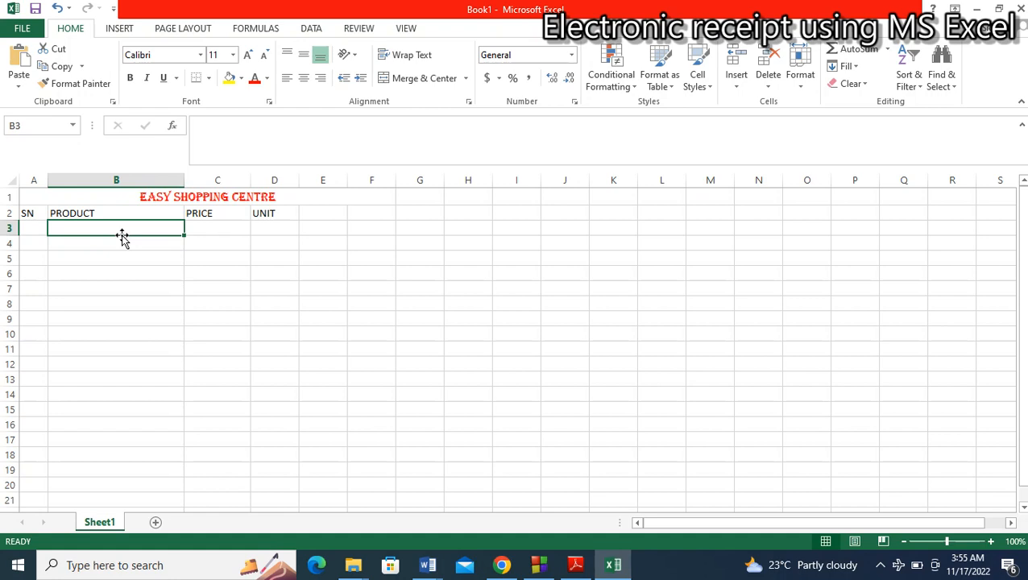
text(PRODUCTIZZA)
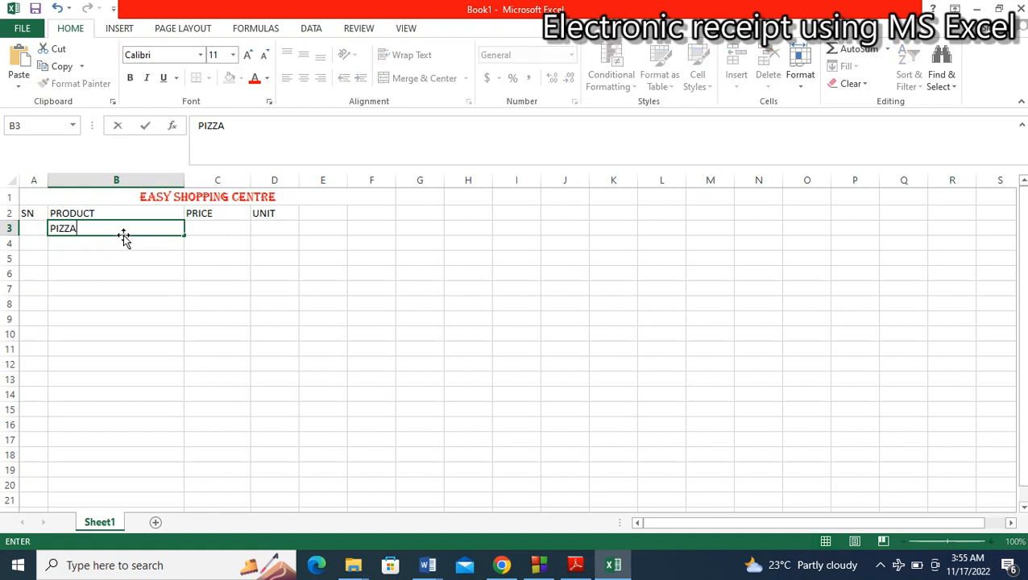
key(Return)
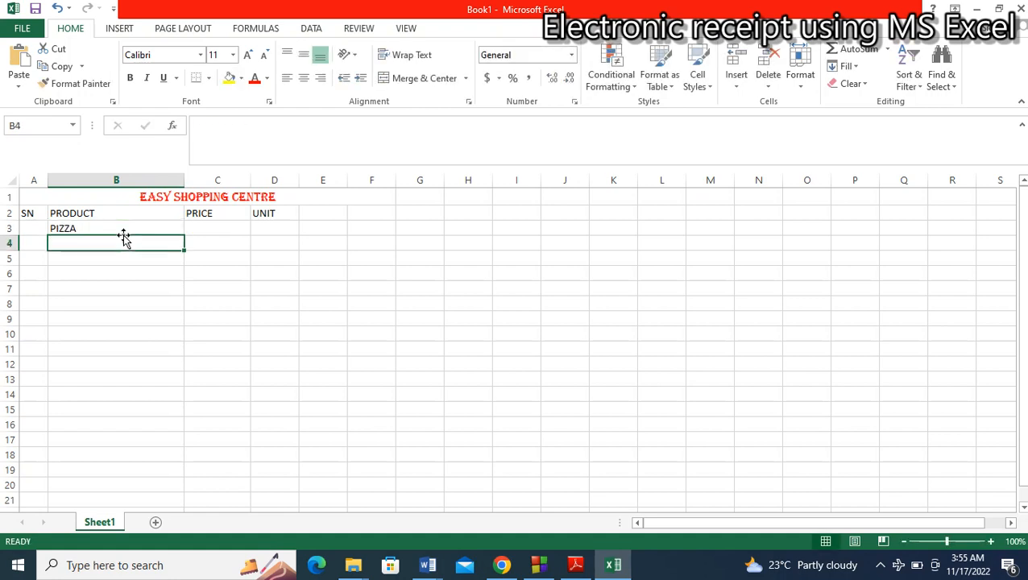
text(CHICKEN)
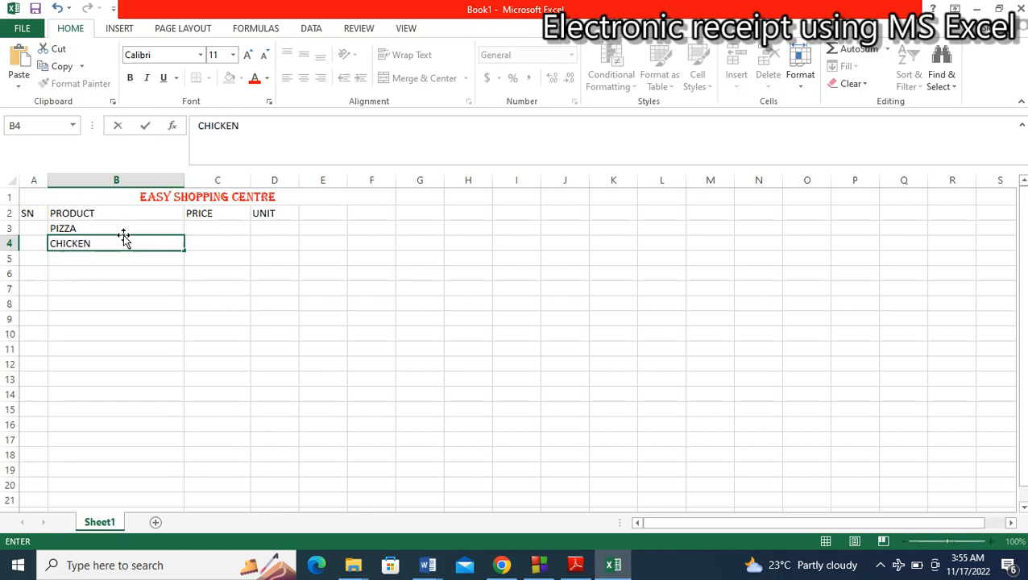
key(Return)
text(SHA)
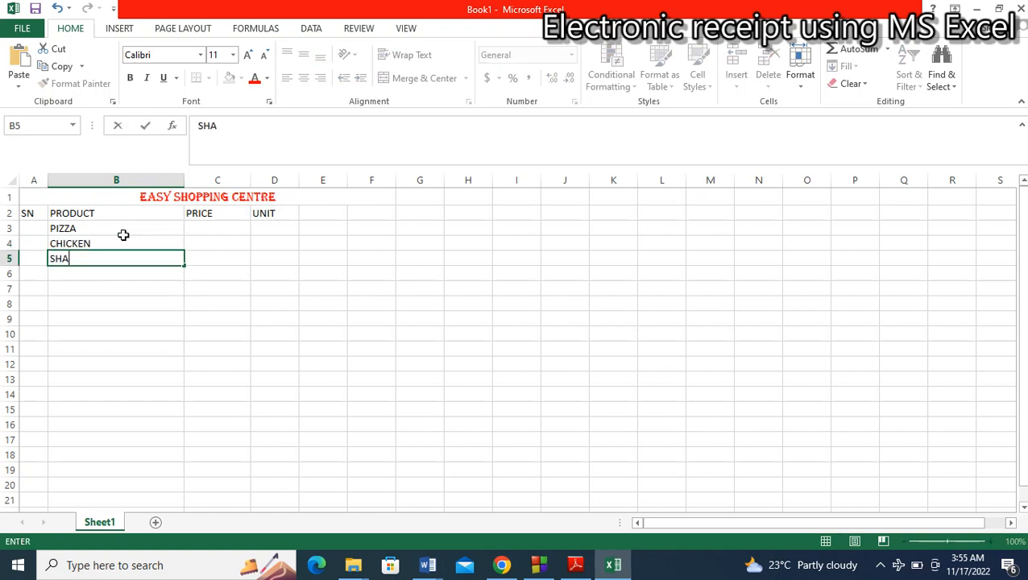
text(WARMA)
key(Return)
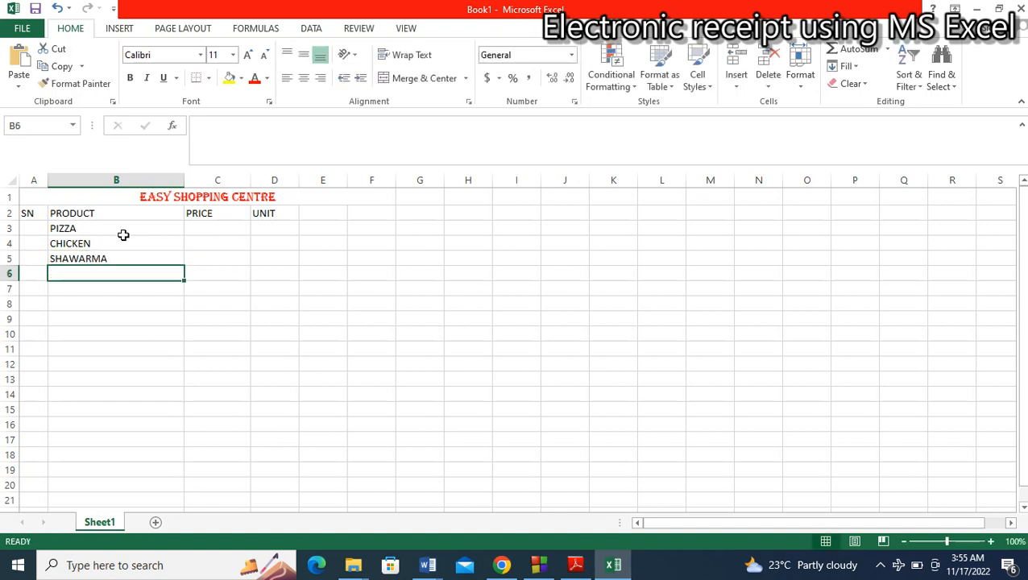
Step: Add the products ICE CREAM in B6 and POP CORN in B7
text(ICE)
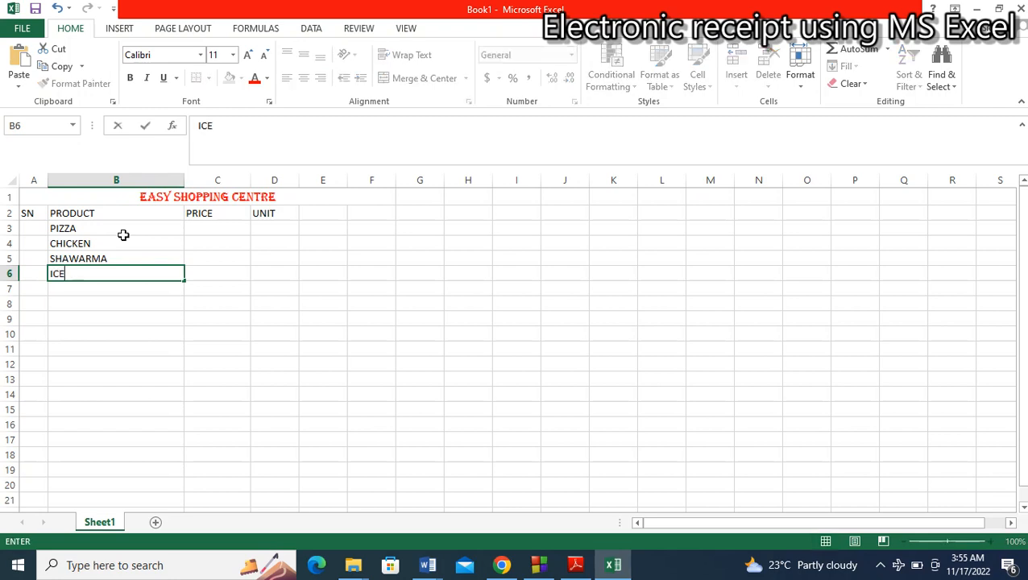
text( CREAM)
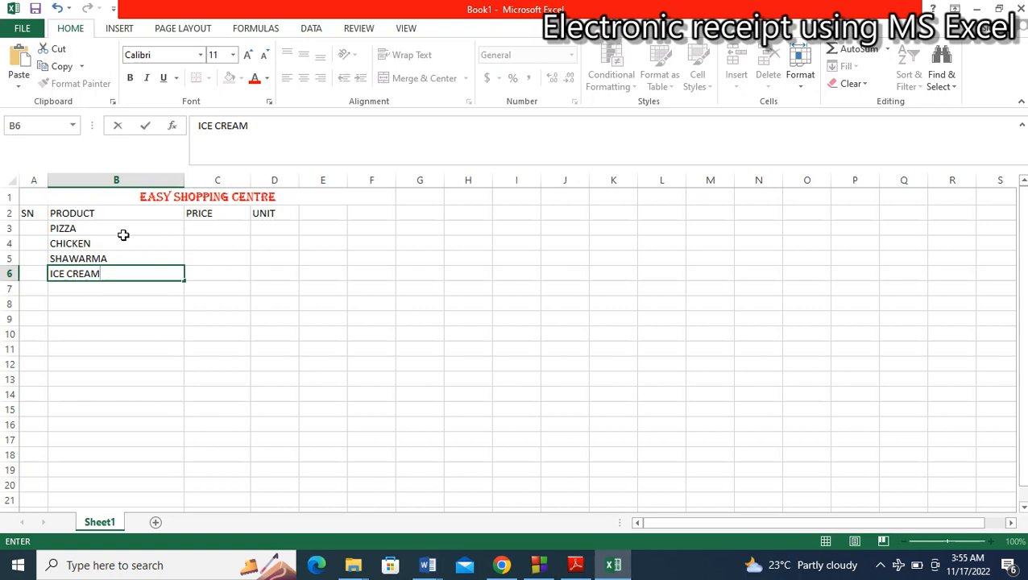
click(101, 290)
text(P)
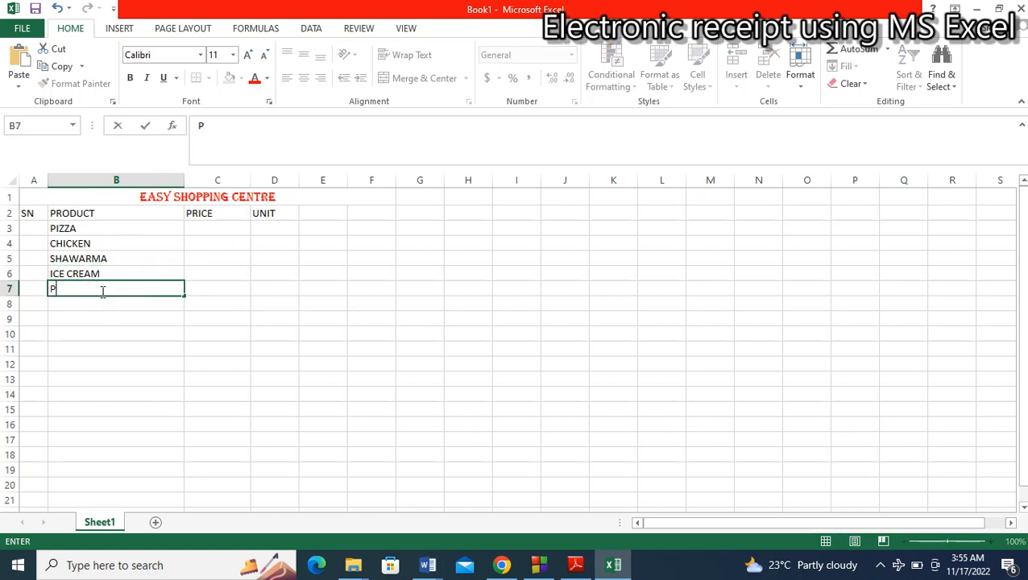
text(OP CORN)
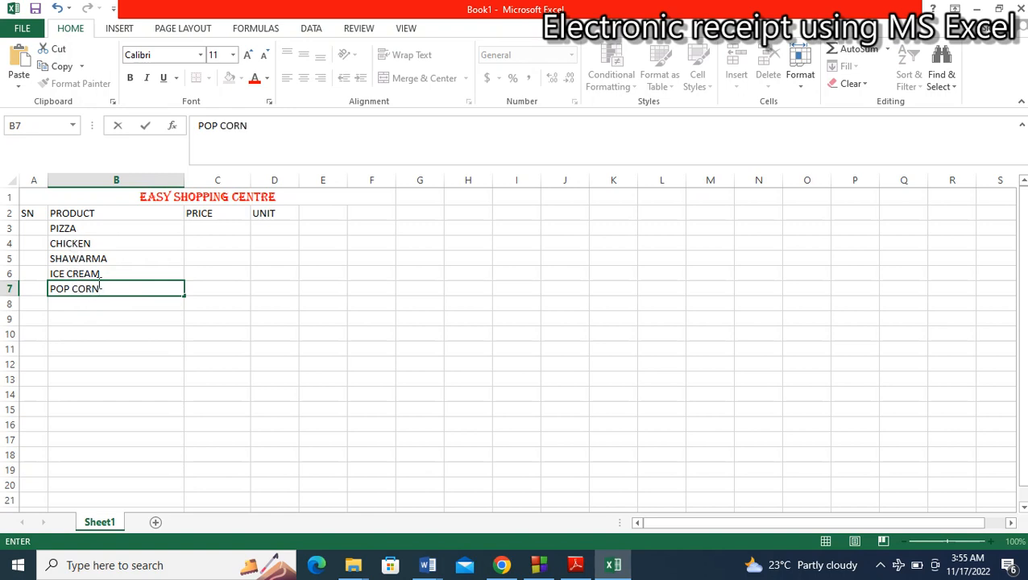
Step: Number the products 1 to 5 in A3 to A7 with a fill series and narrow the PRODUCT column
click(37, 225)
text(1)
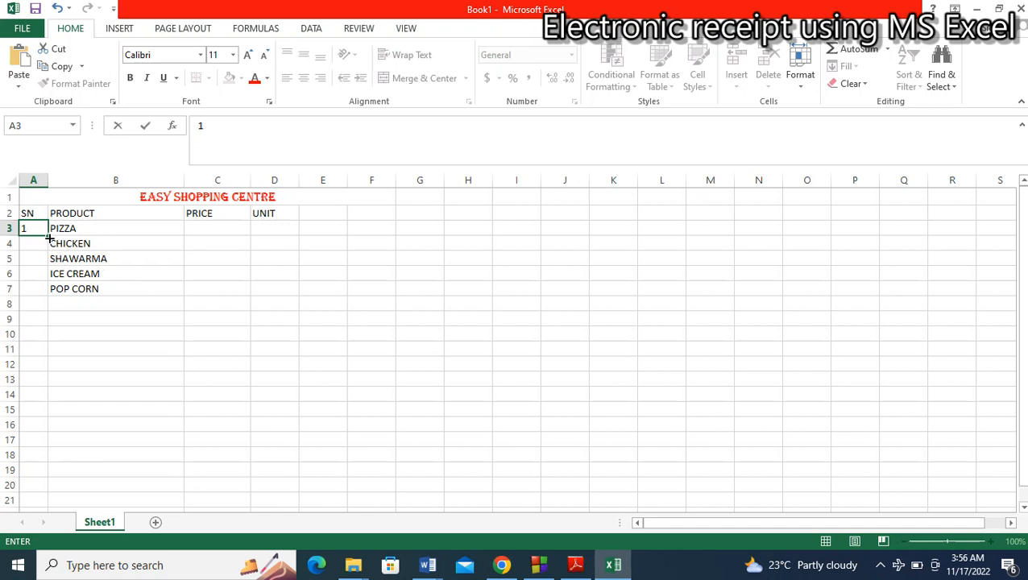
drag(49, 235, 53, 298)
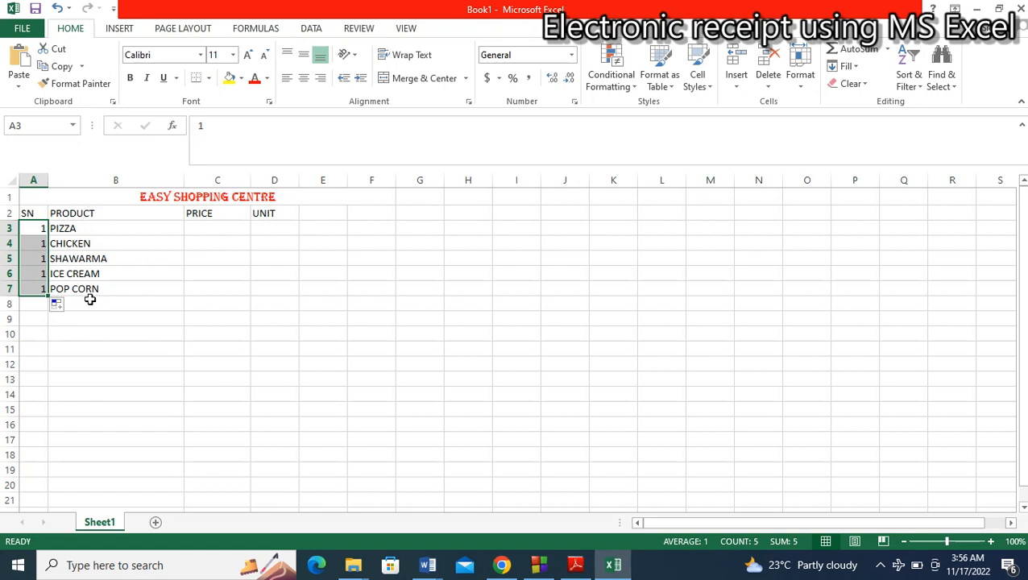
click(64, 309)
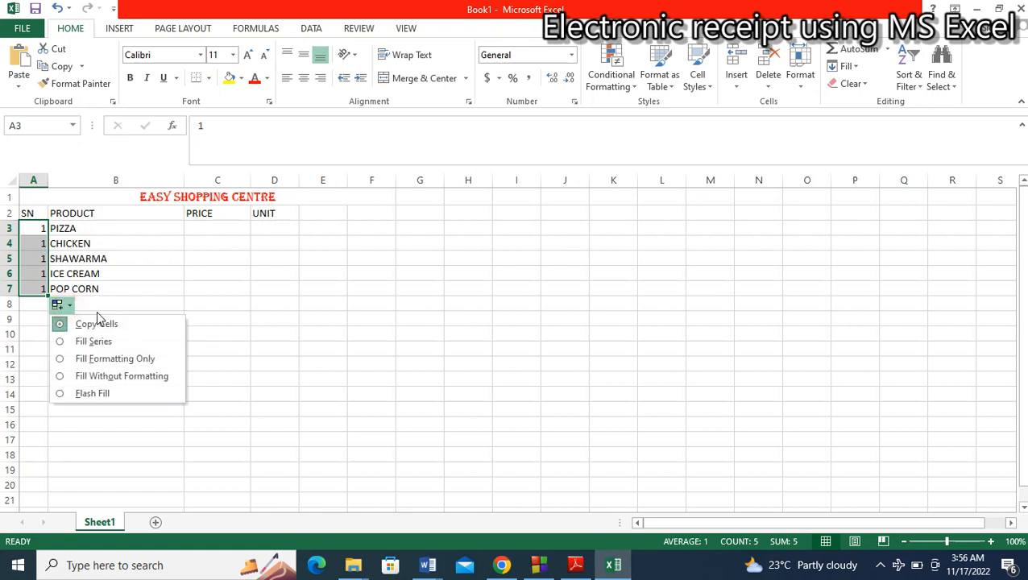
click(103, 345)
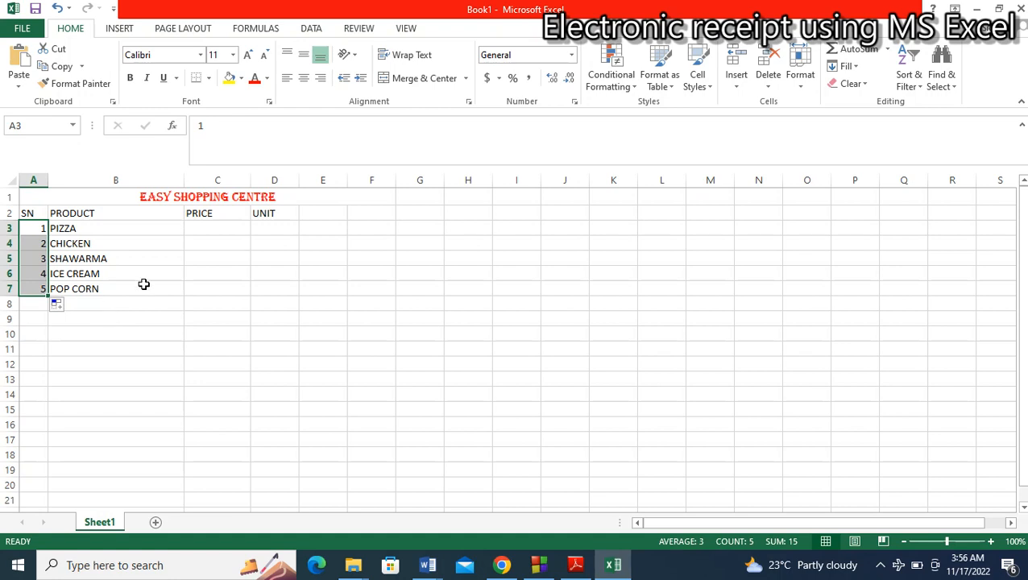
drag(182, 181, 129, 181)
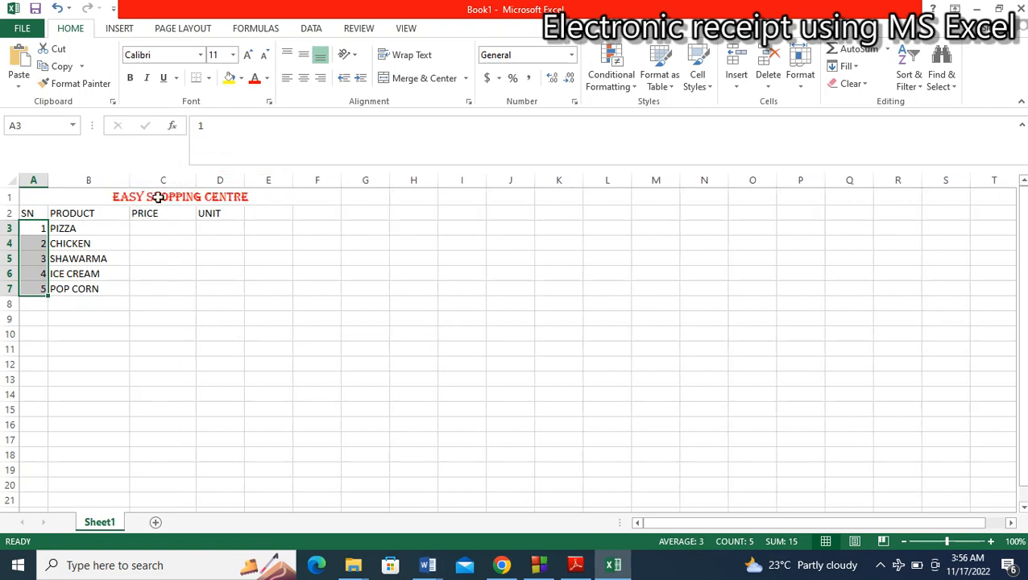
Step: Enter the prices 5000, 2000, 1500, 1500 and 500 in cells C3 to C7 of the PRICE column
click(154, 226)
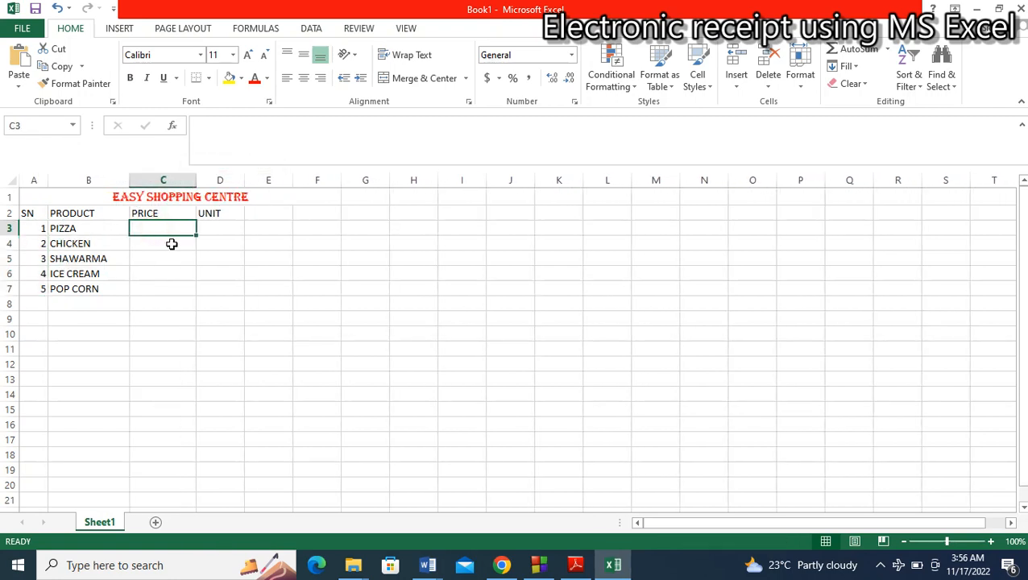
text(5000)
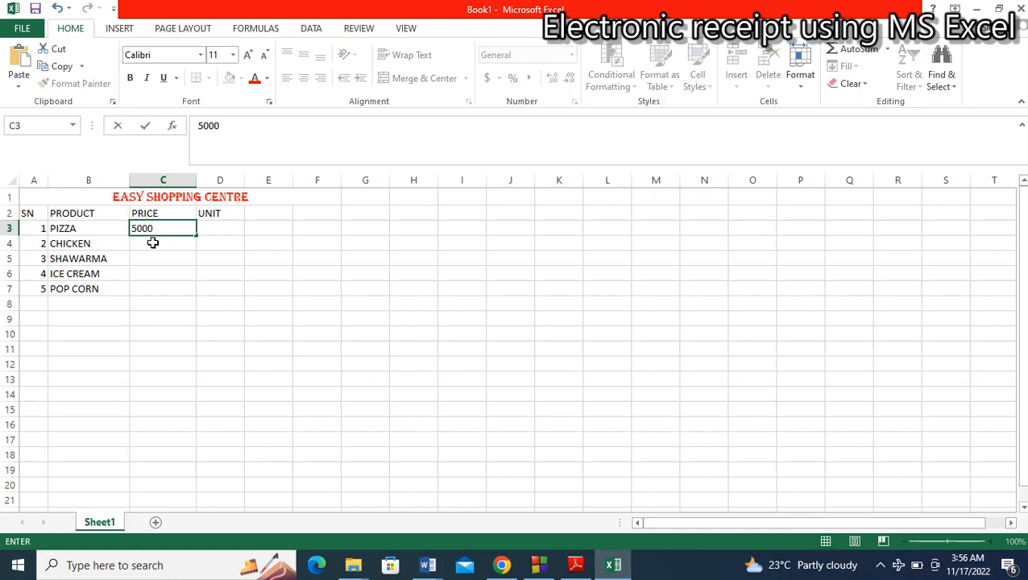
click(152, 241)
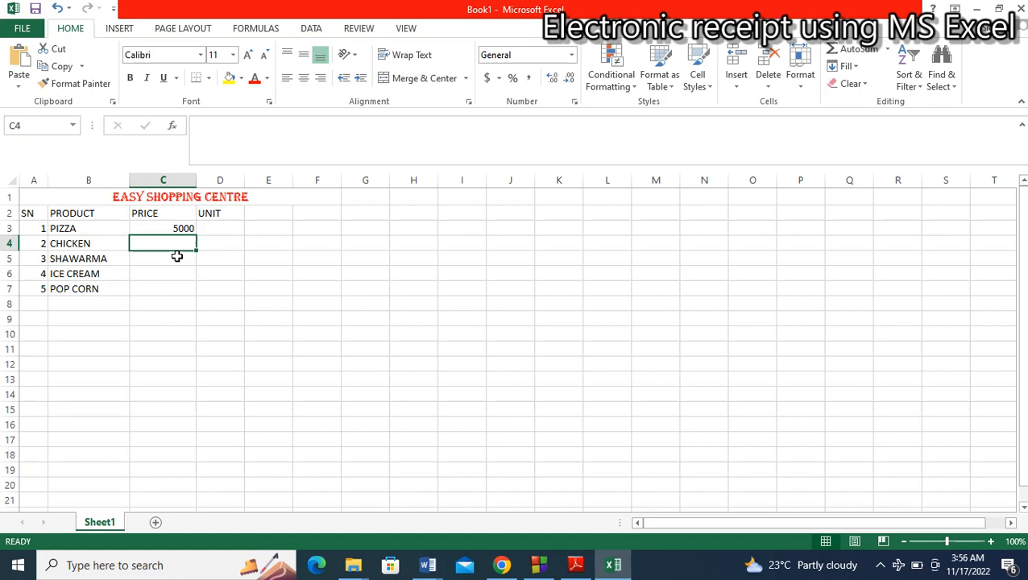
text(2000)
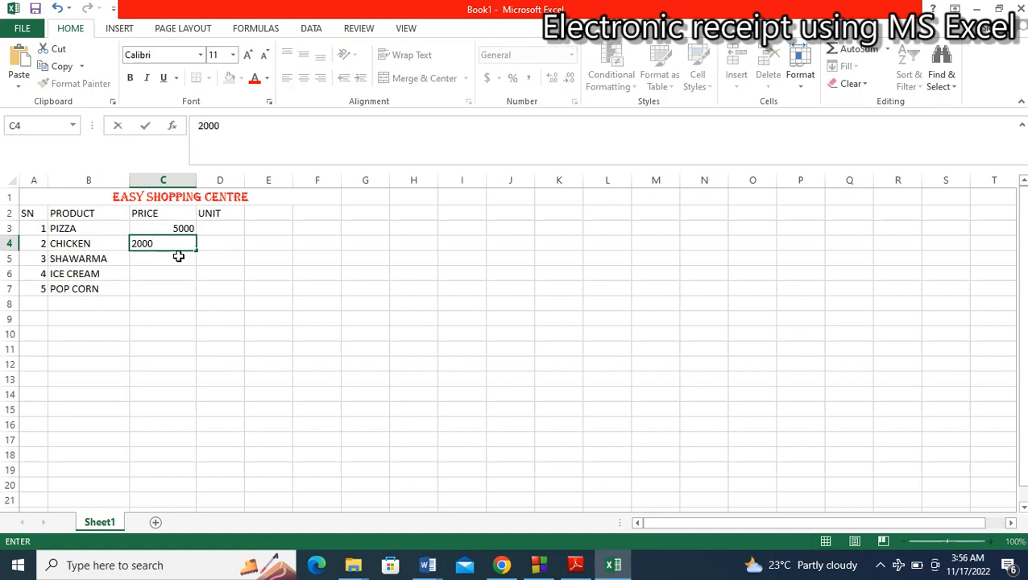
click(177, 255)
text(1500)
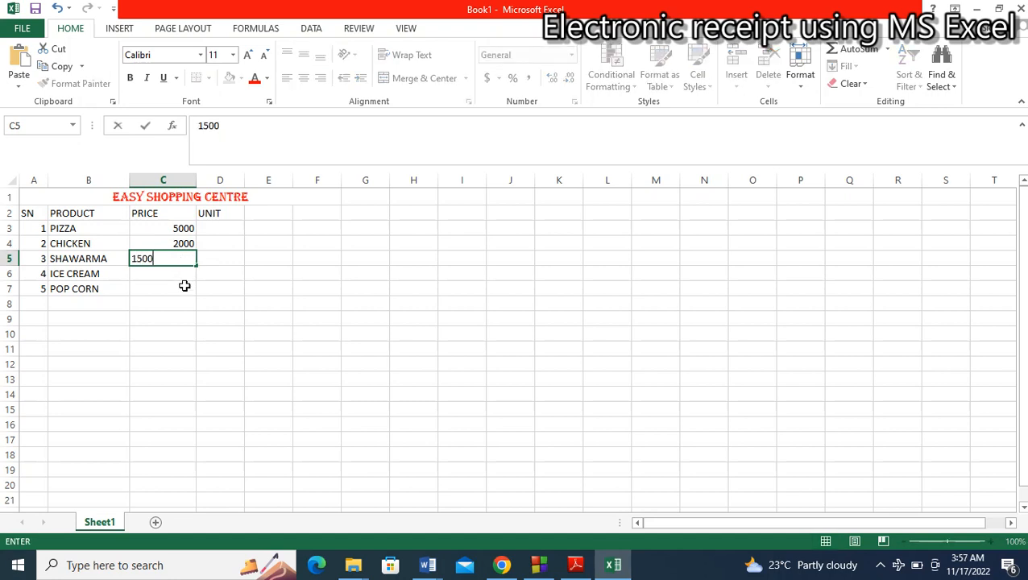
click(177, 276)
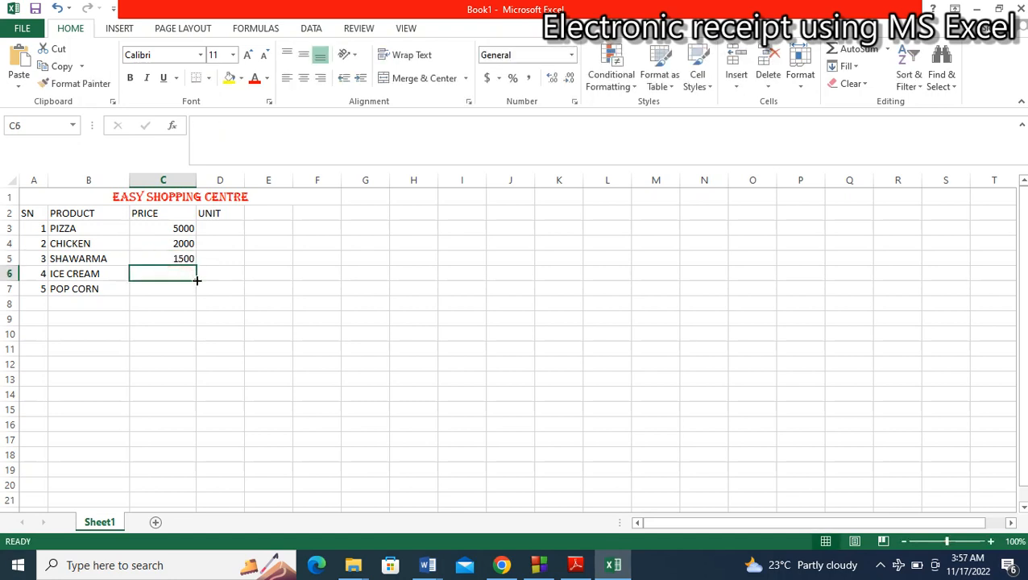
text(1500)
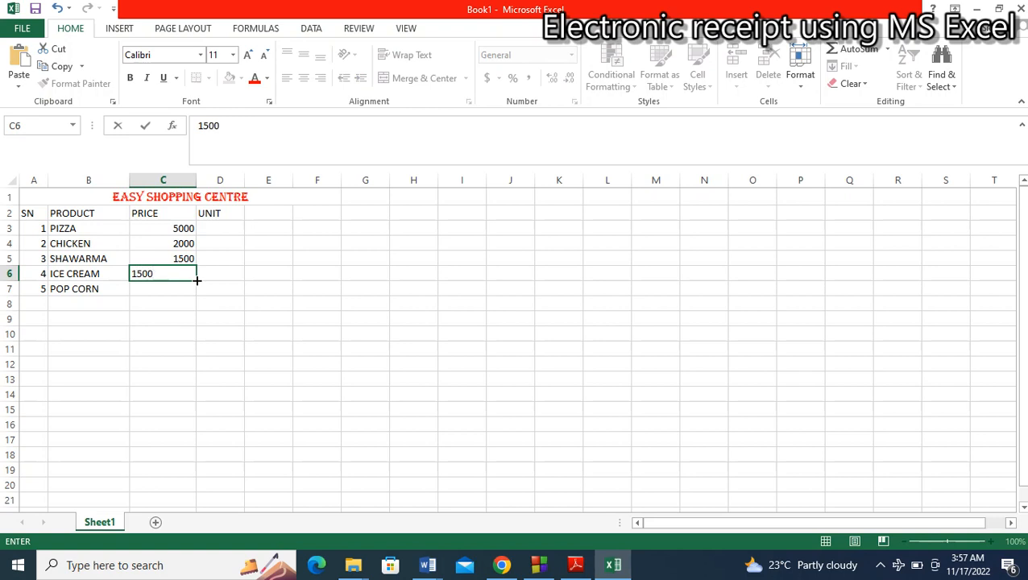
click(177, 291)
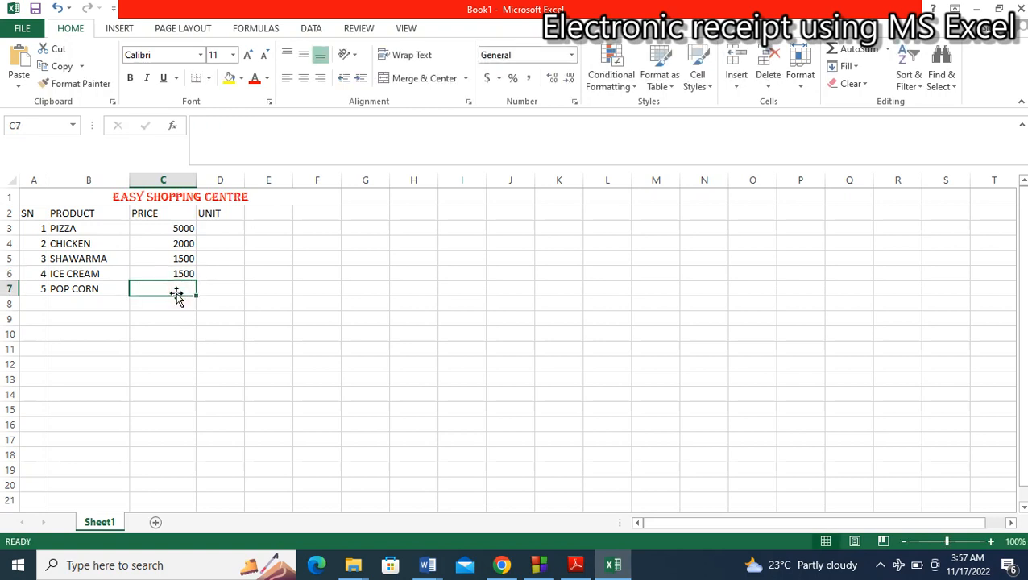
text(50)
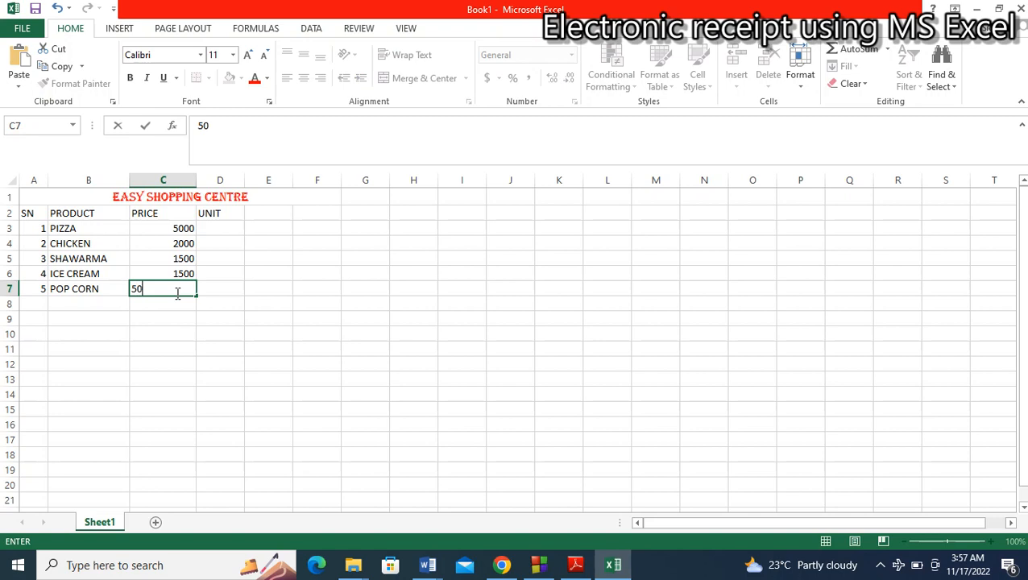
text(0)
click(158, 302)
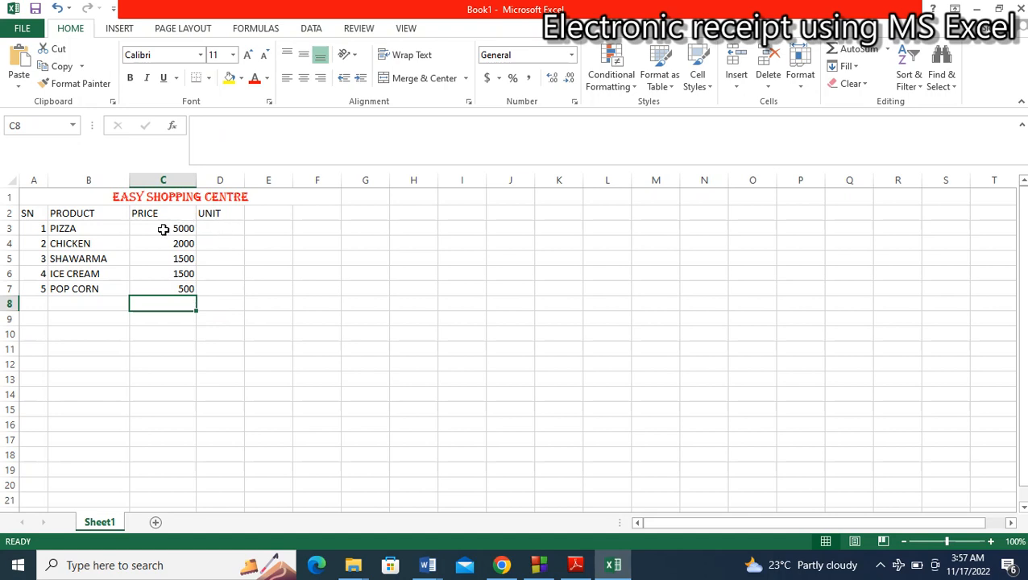
Step: Enter the quantities 5, 4, 4, 5 and 5 in cells D3 to D7 of the UNIT column
click(229, 230)
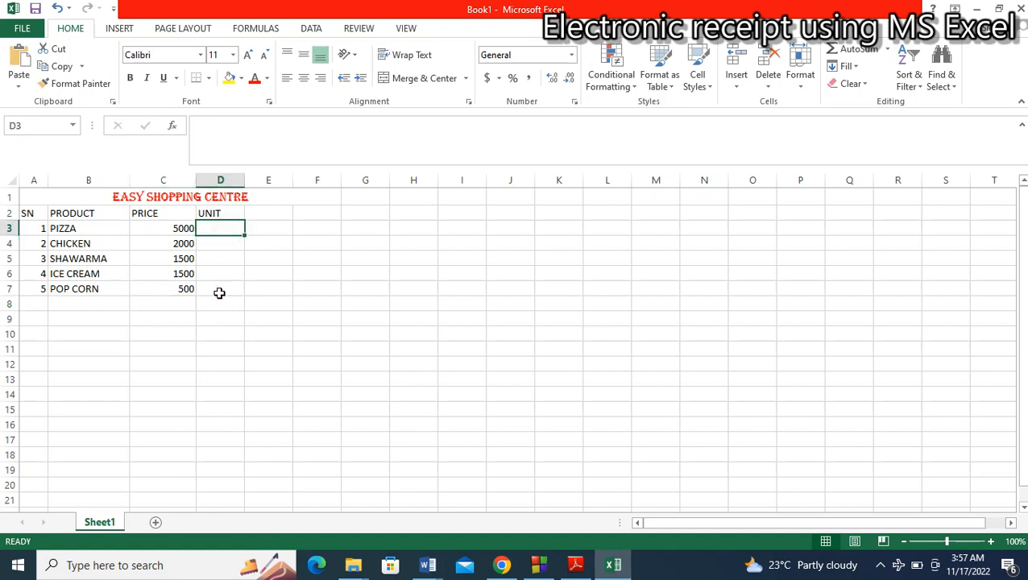
text(5)
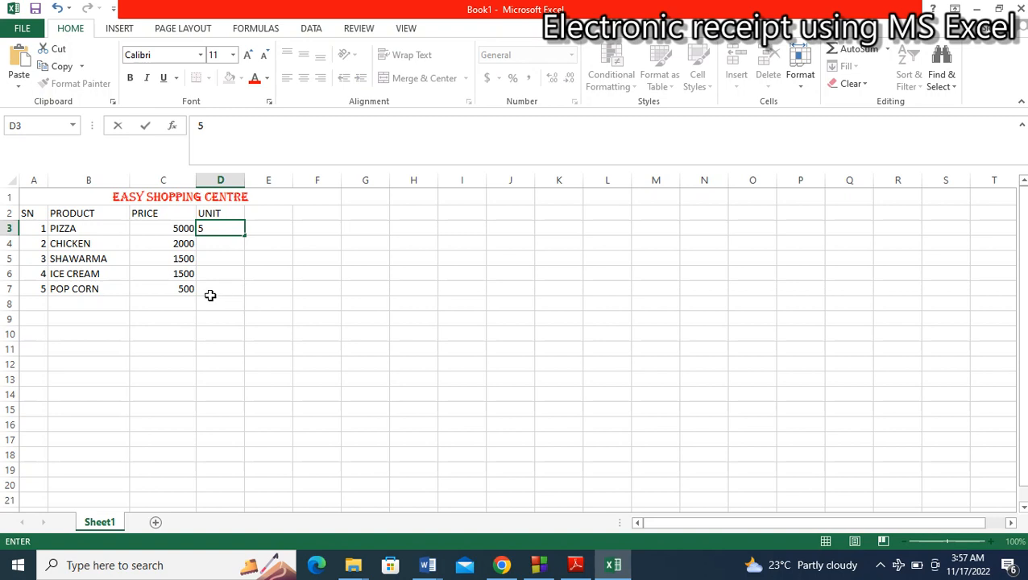
key(Return)
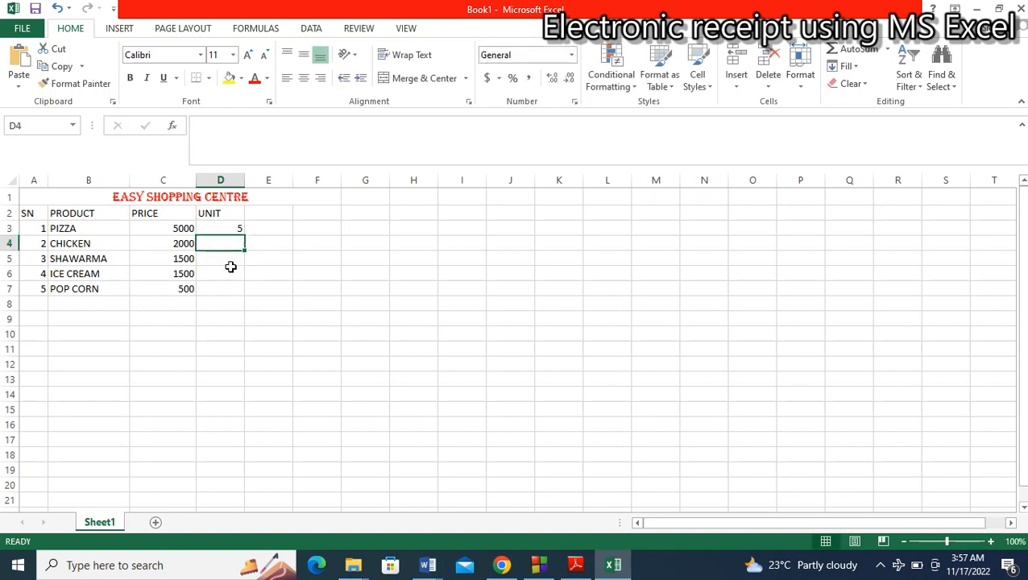
text(4)
key(Return)
text(4)
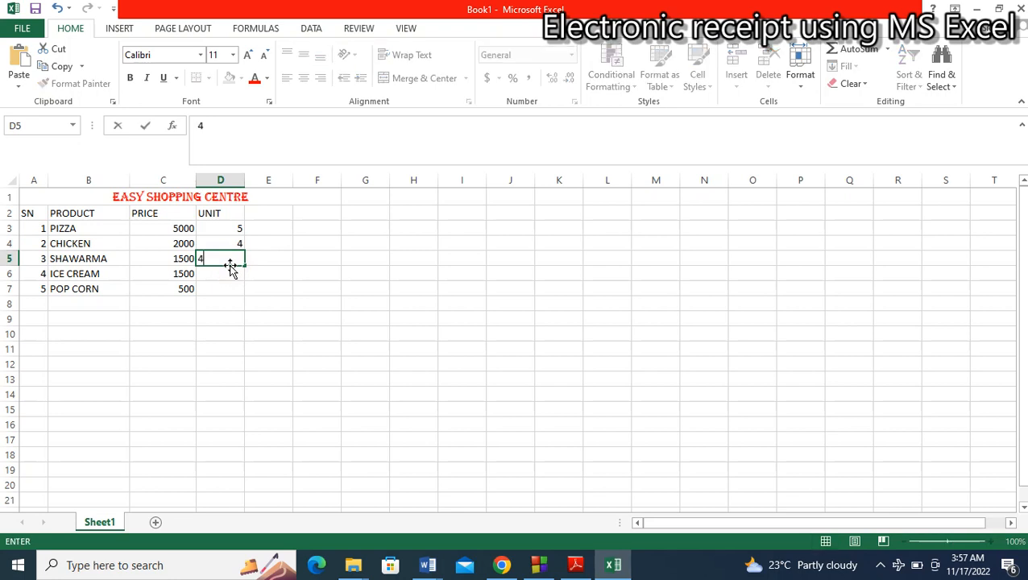
key(Return)
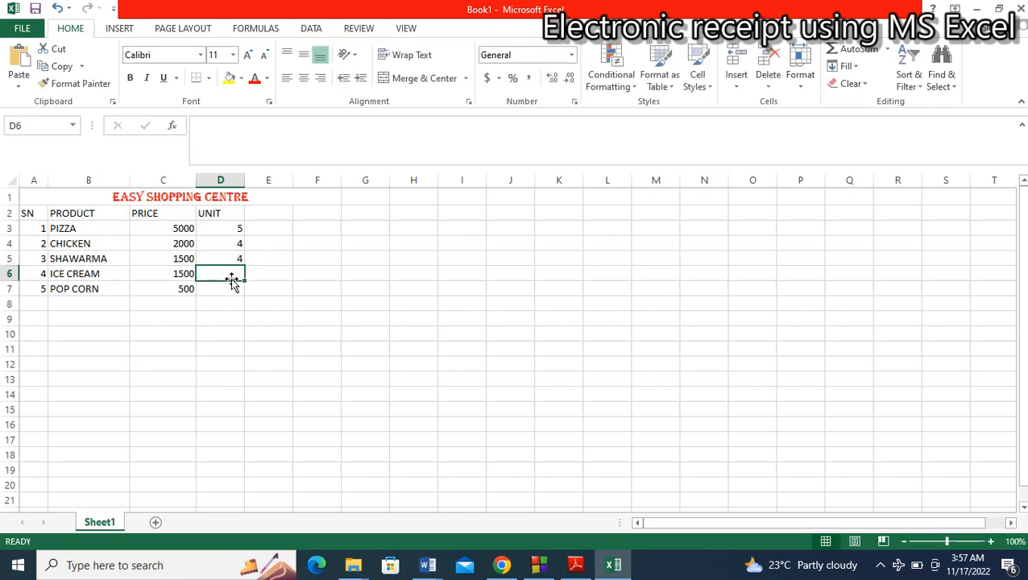
text(5)
key(Return)
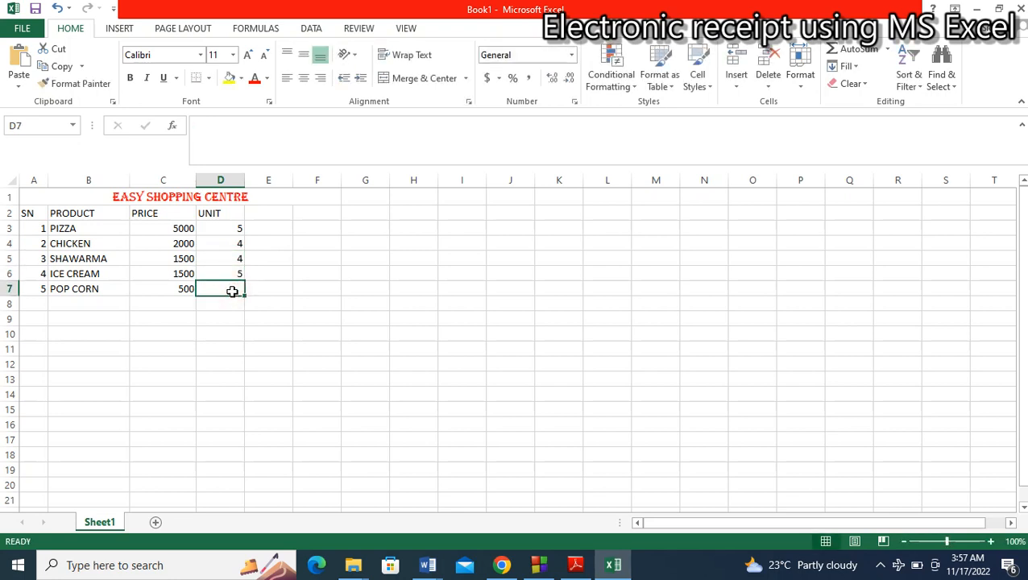
text(5)
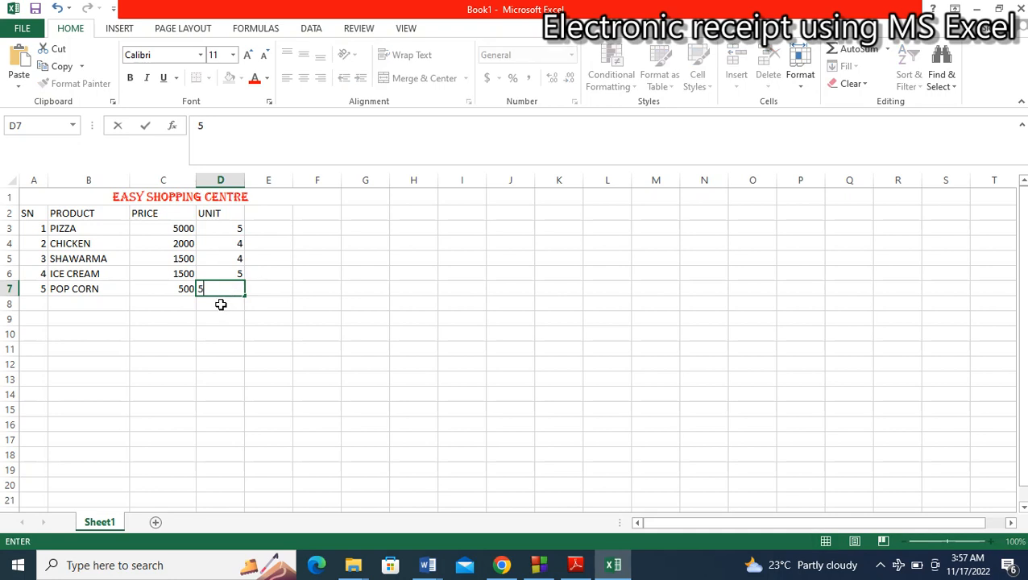
key(Return)
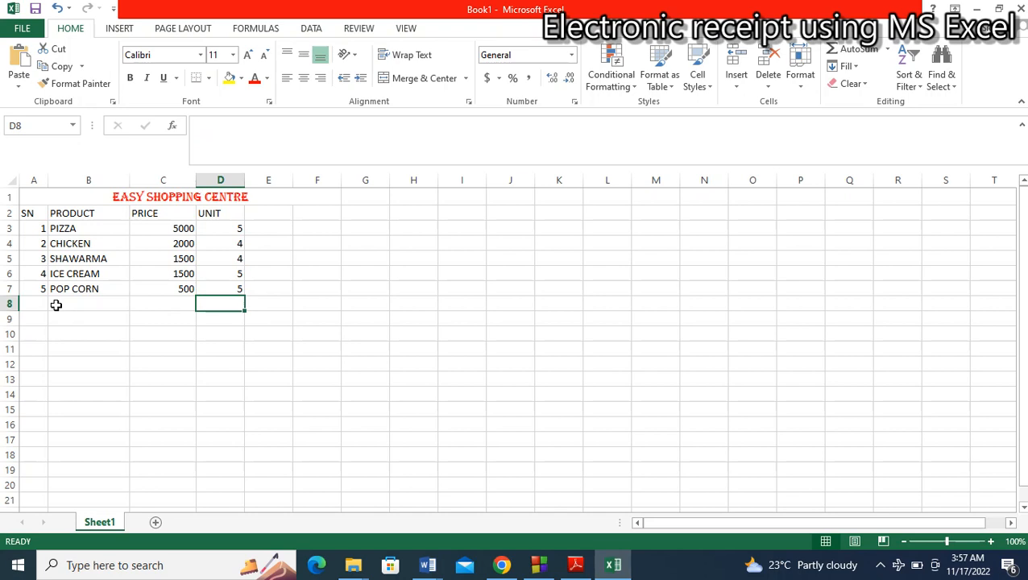
Step: Merge and center cells B8 to D8 and enter the label TOTAL in the merged cell
drag(58, 303, 220, 304)
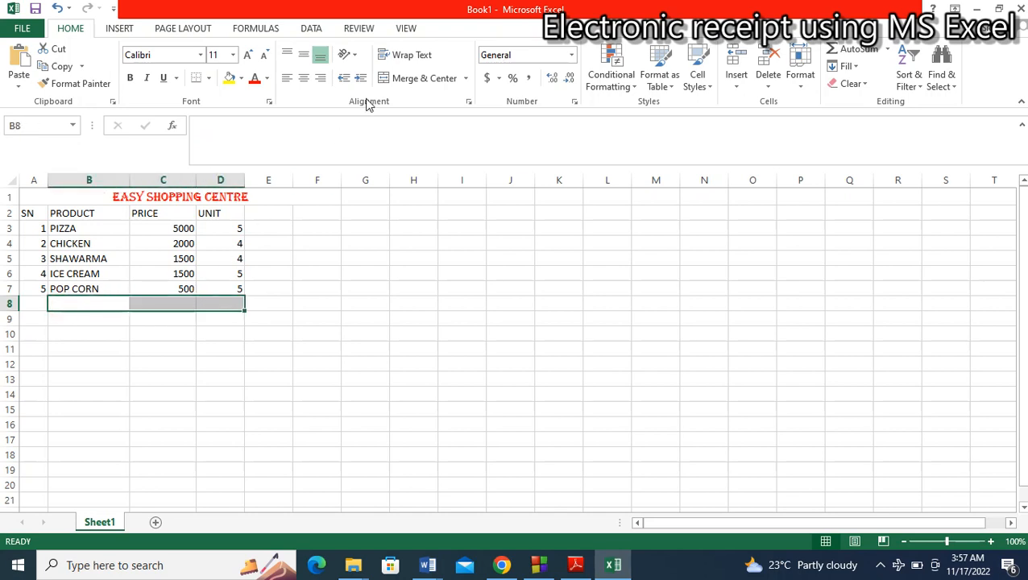
click(430, 80)
click(157, 301)
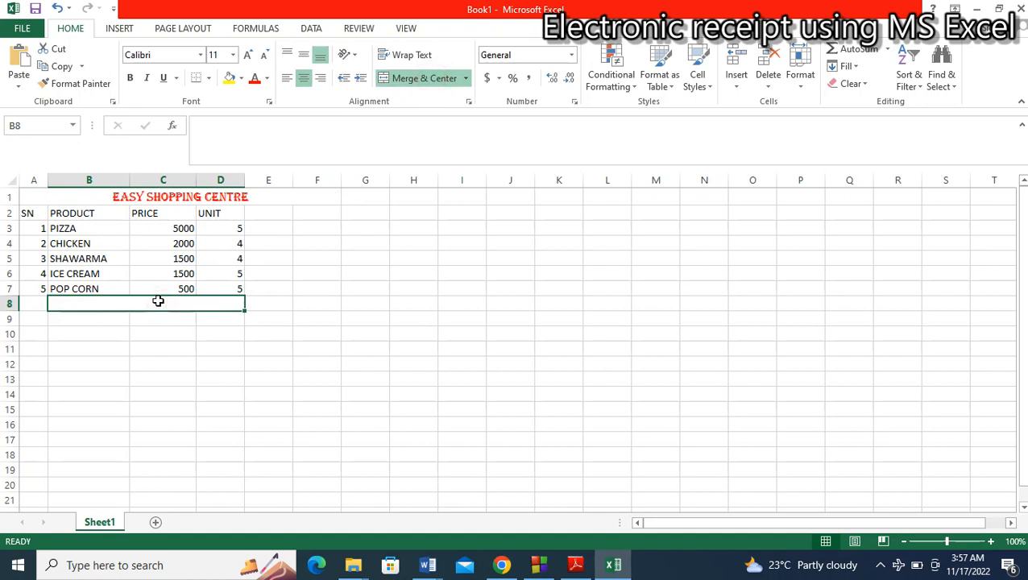
text(TOTAL)
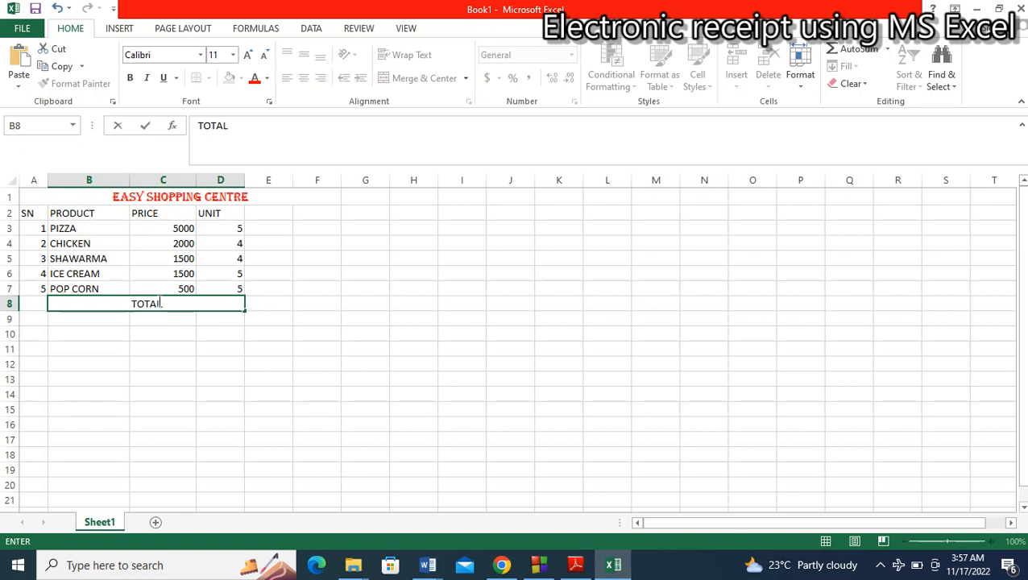
click(276, 306)
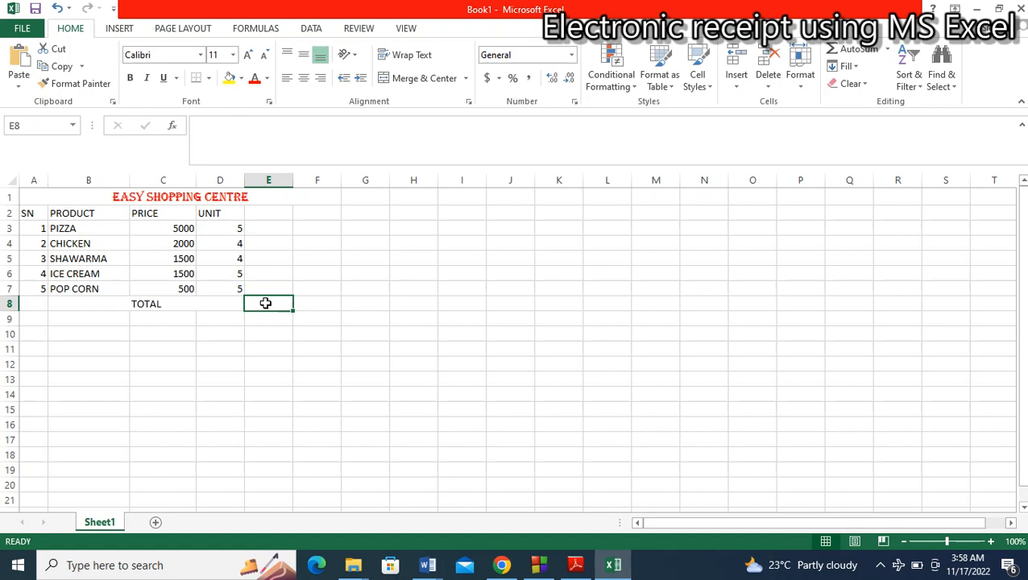
Step: Multiply price by unit in E3 with the formula =(C3*D3) and fill it down to E7
click(265, 230)
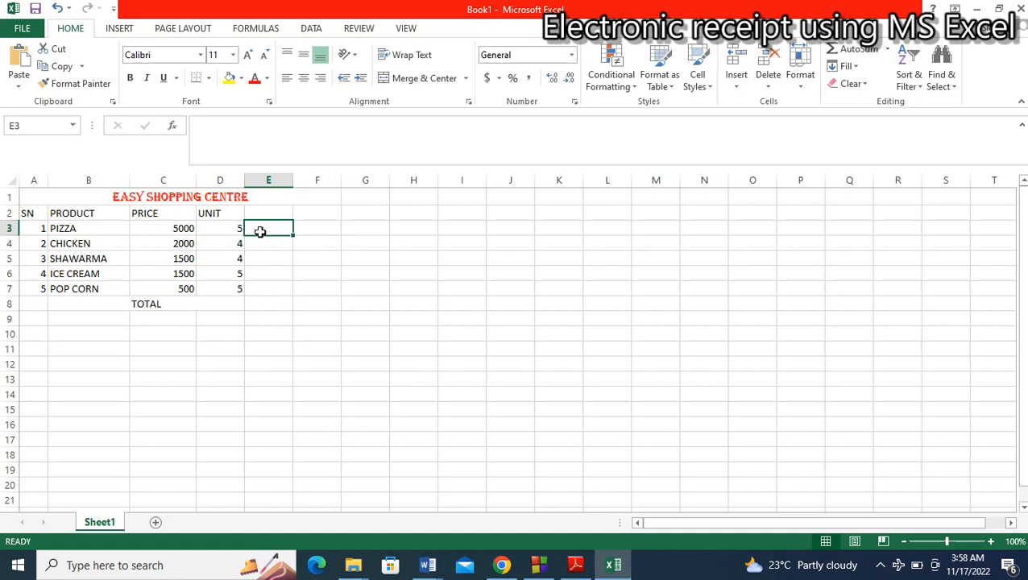
click(183, 229)
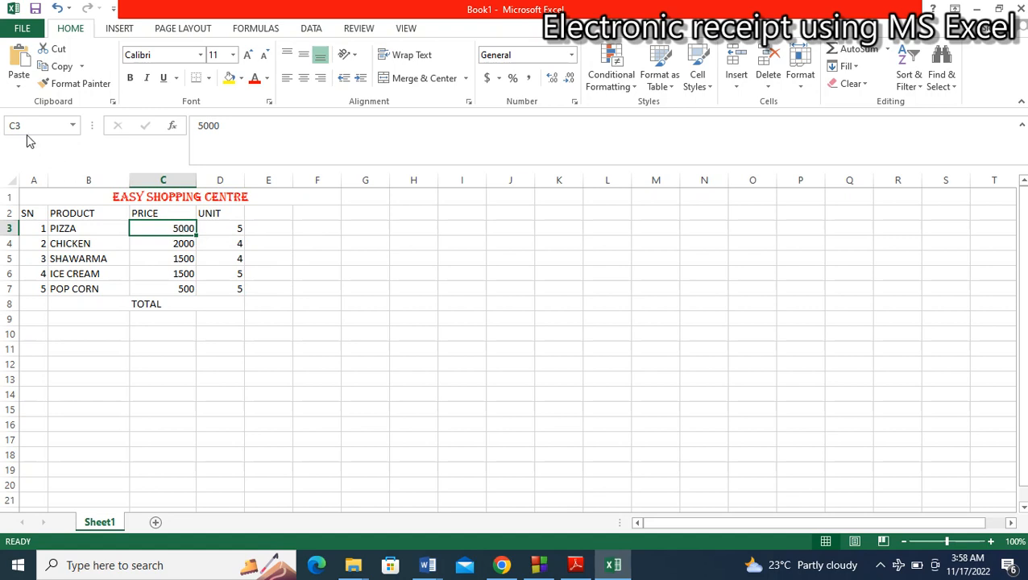
click(233, 229)
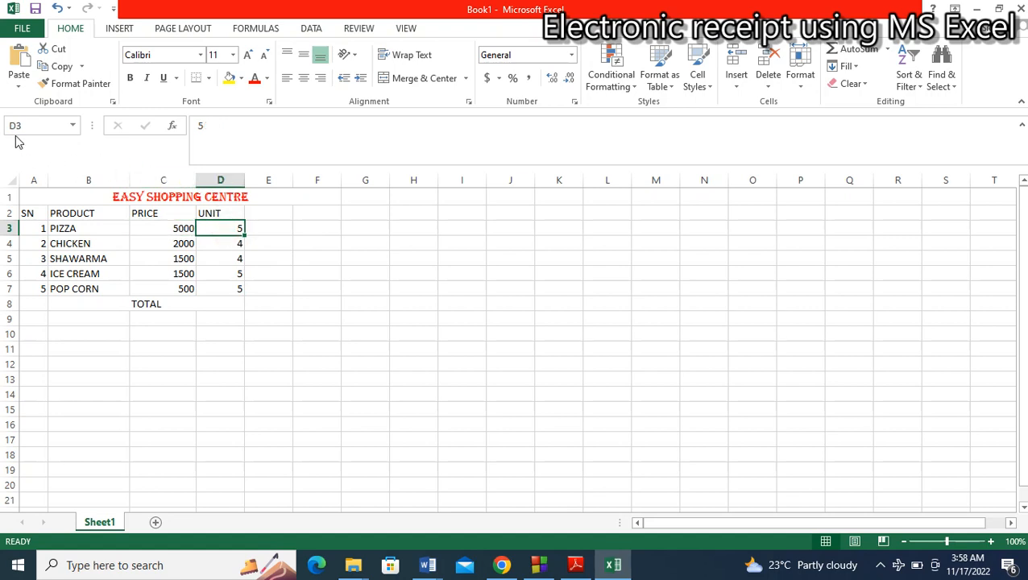
click(269, 229)
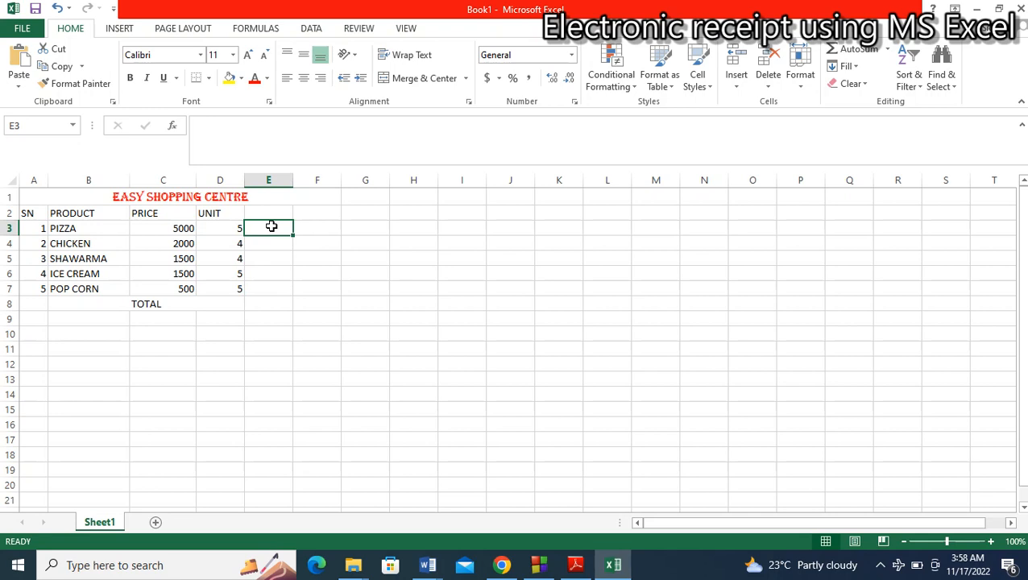
text(=)
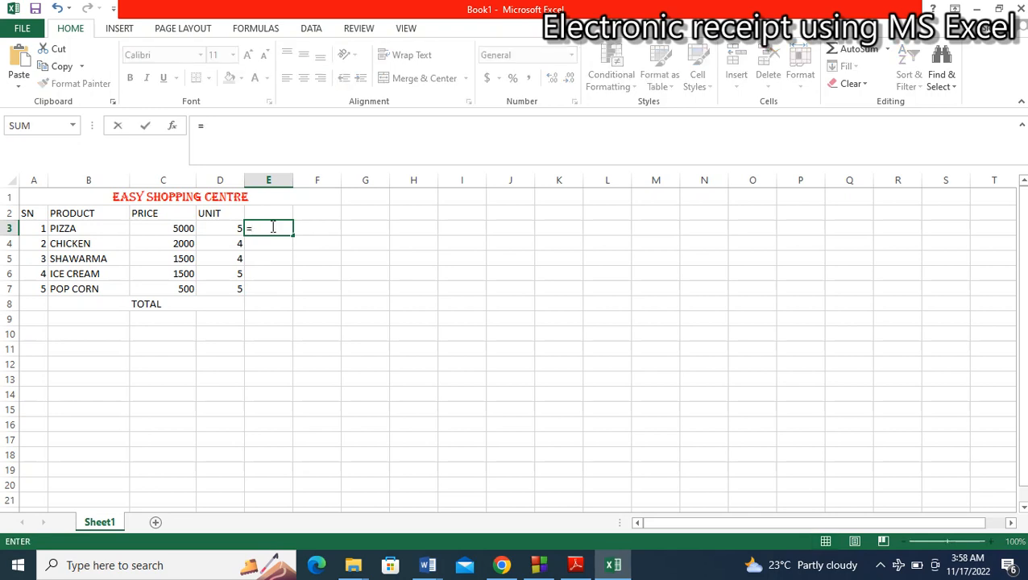
text((C3)
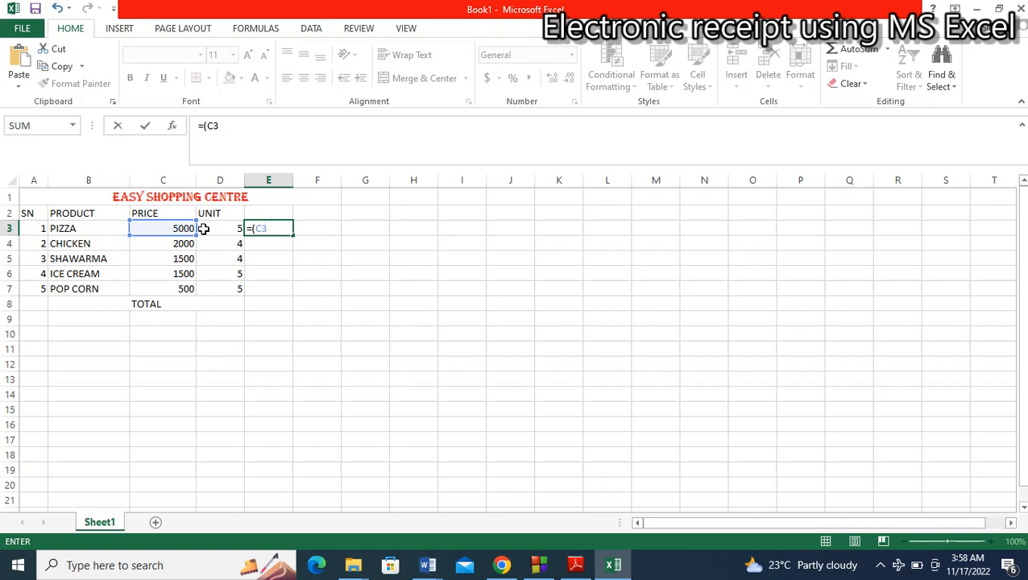
text(*D3)
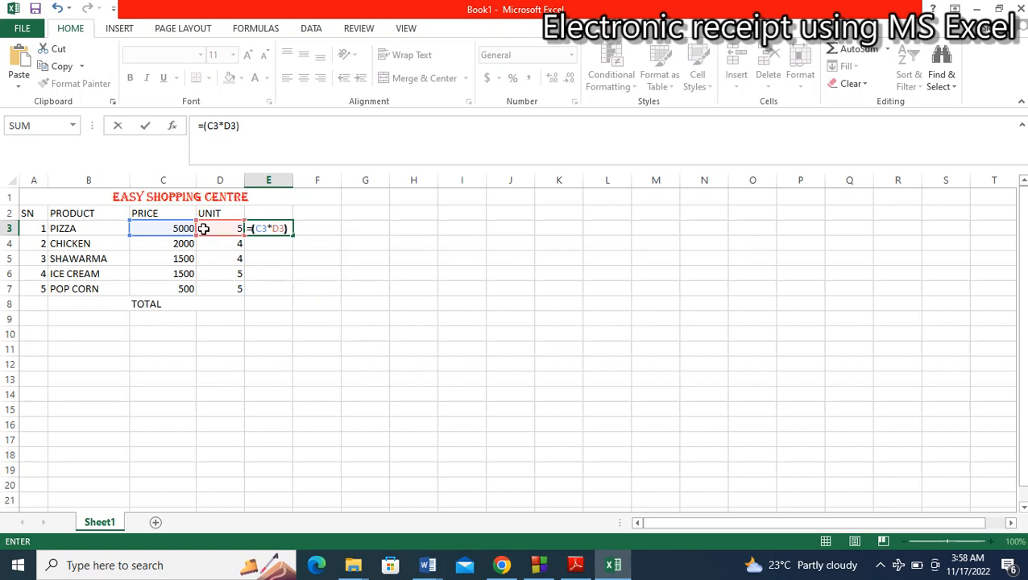
text())
key(Return)
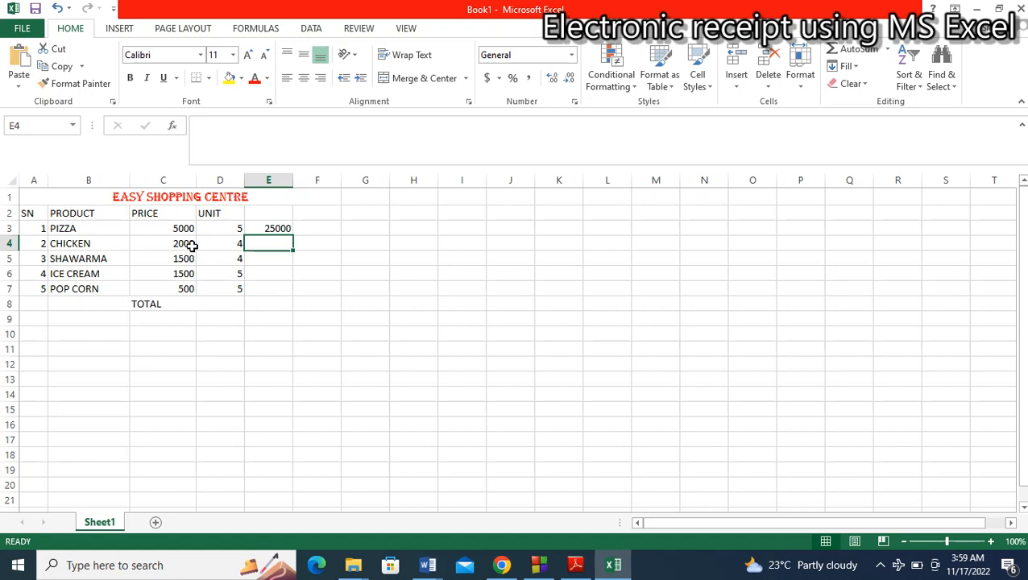
click(283, 229)
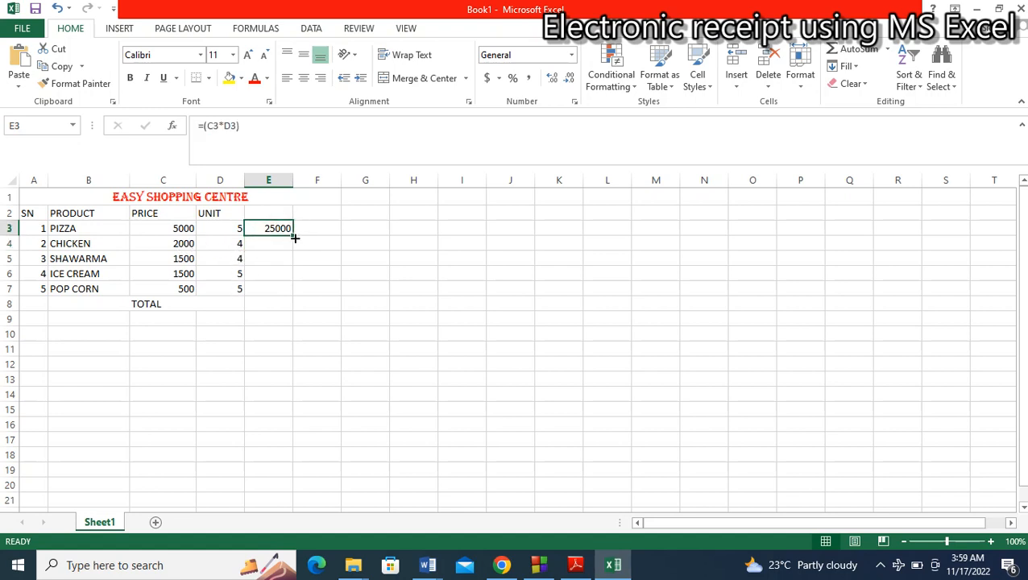
drag(294, 235, 294, 295)
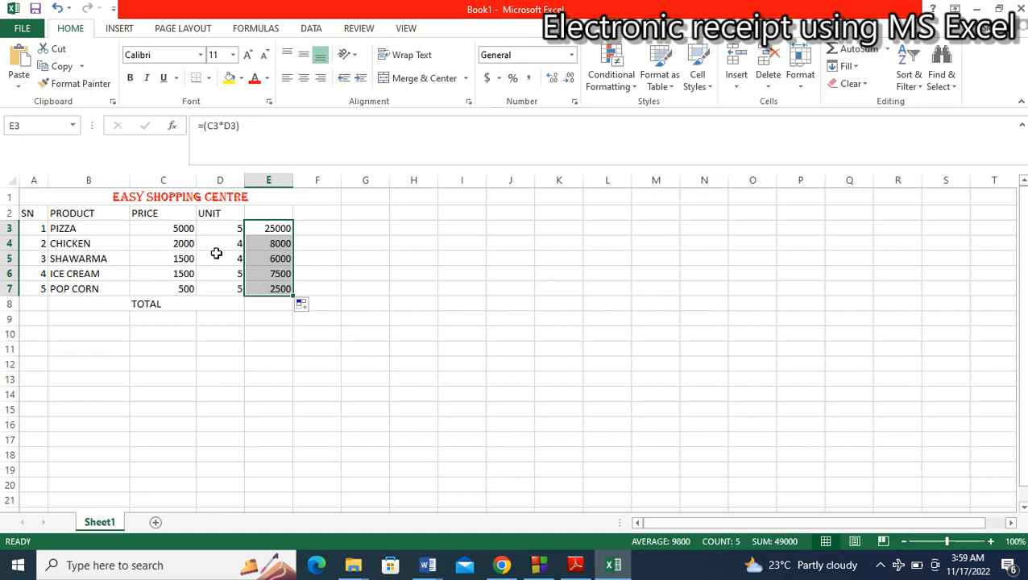
Step: Total the product amounts in E8 with the formula =SUM(E3,E4,E5,E6,E7)
click(271, 304)
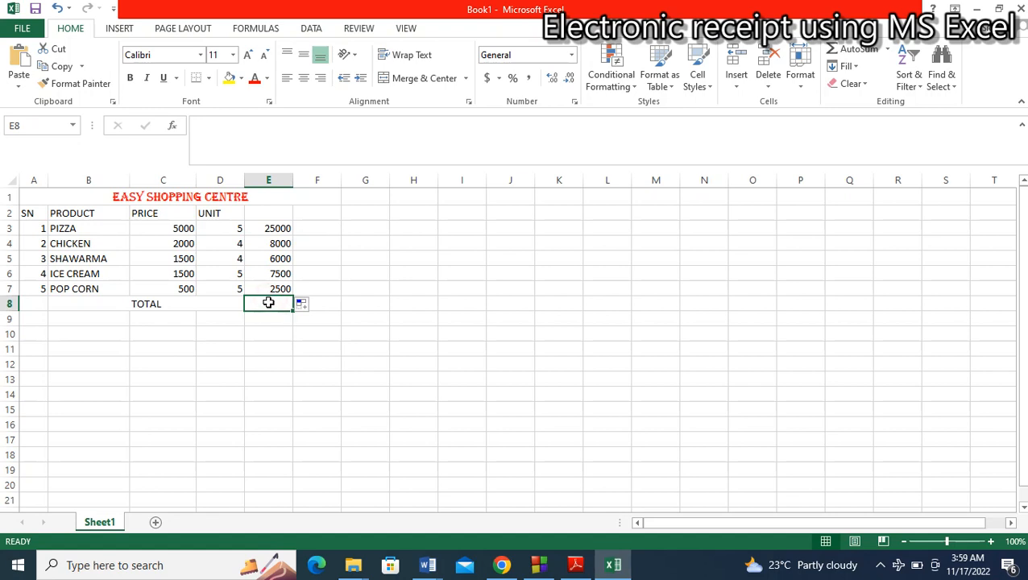
text(=)
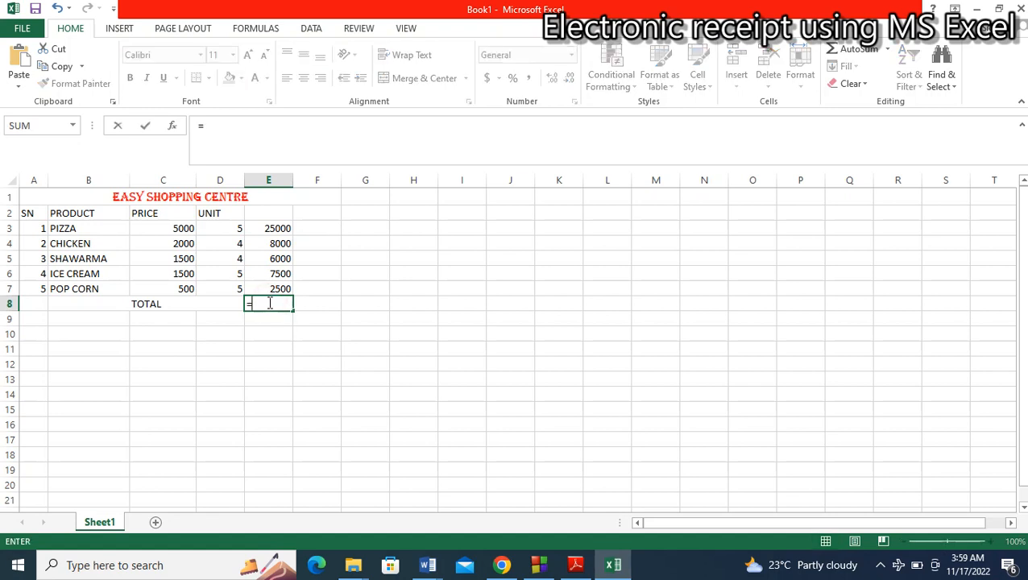
text(SUM)
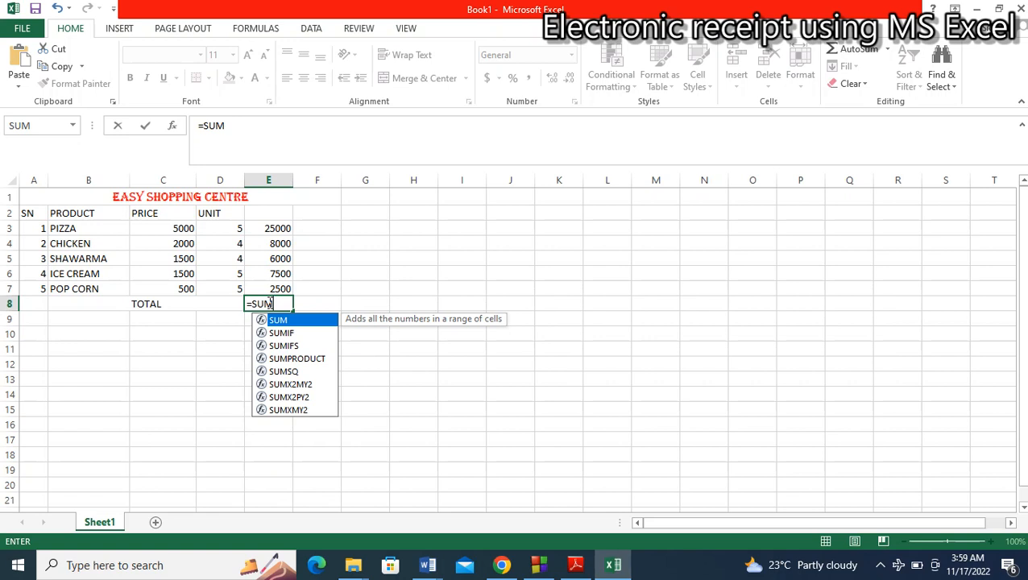
text(()
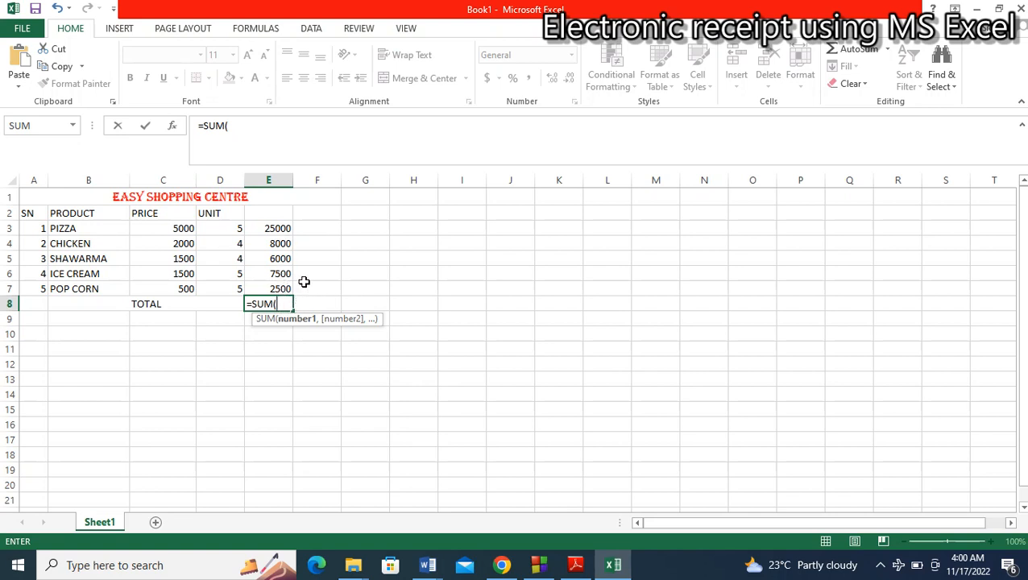
click(282, 230)
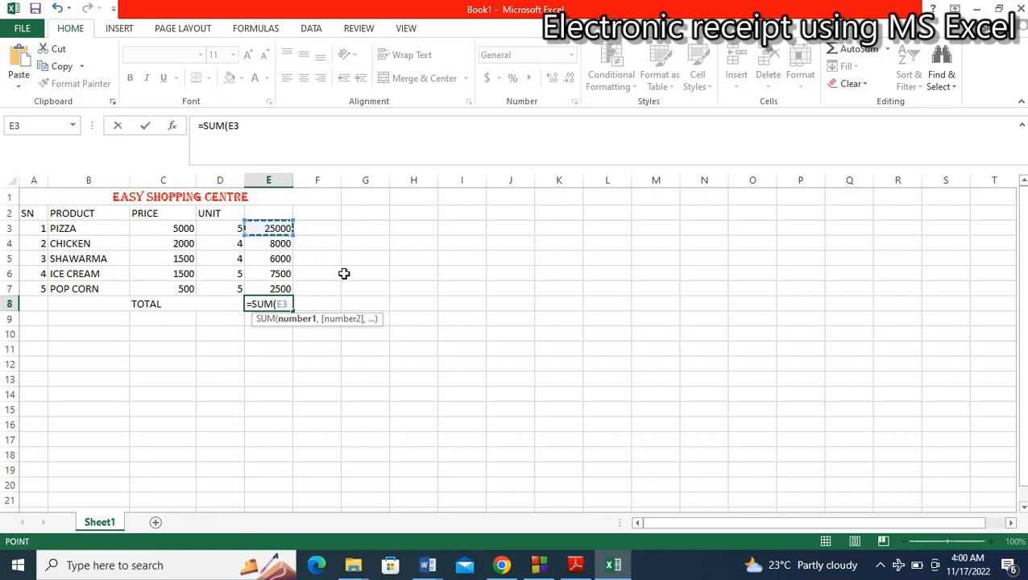
text(,)
click(287, 244)
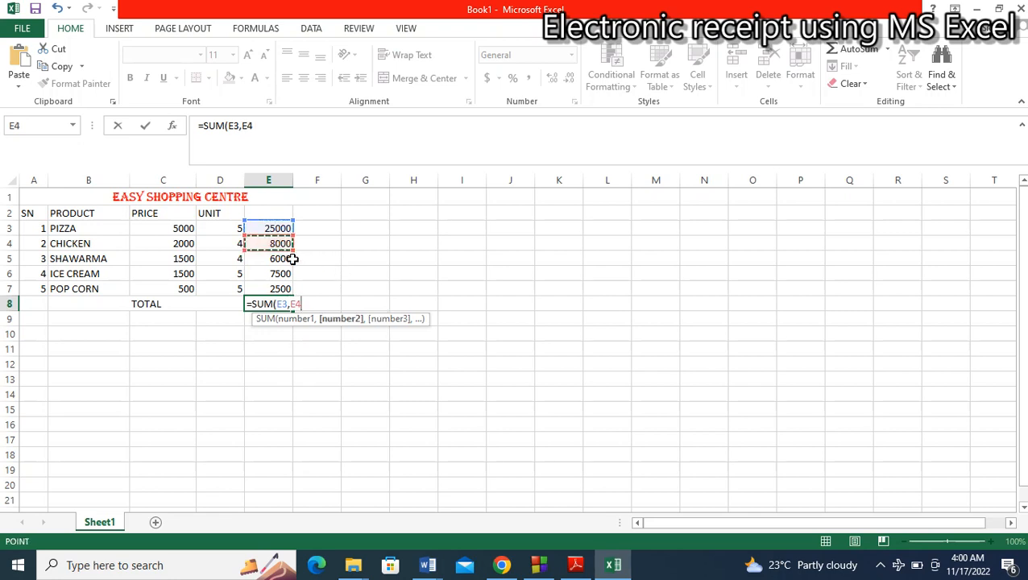
text(,)
click(288, 260)
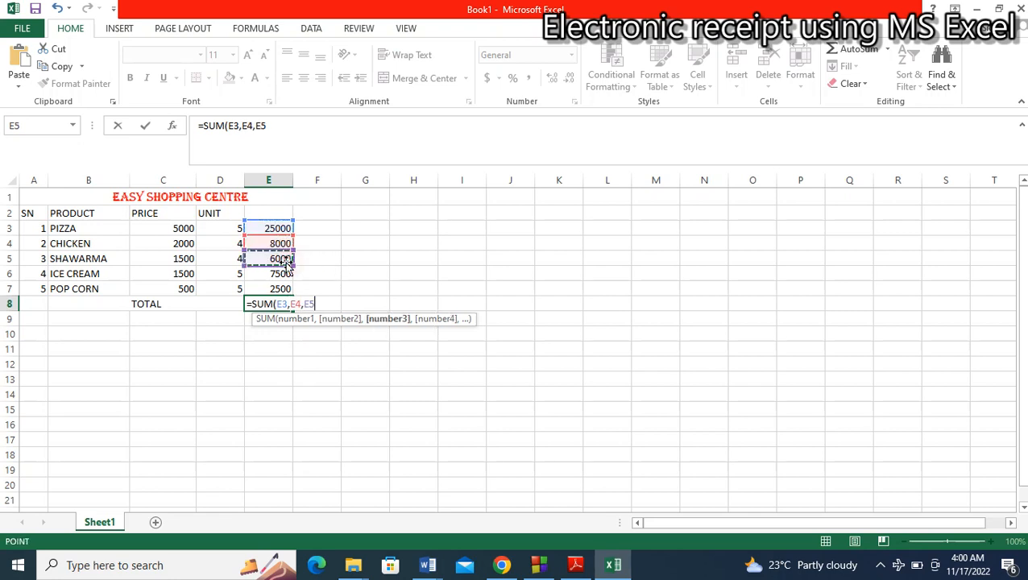
text(,)
click(284, 274)
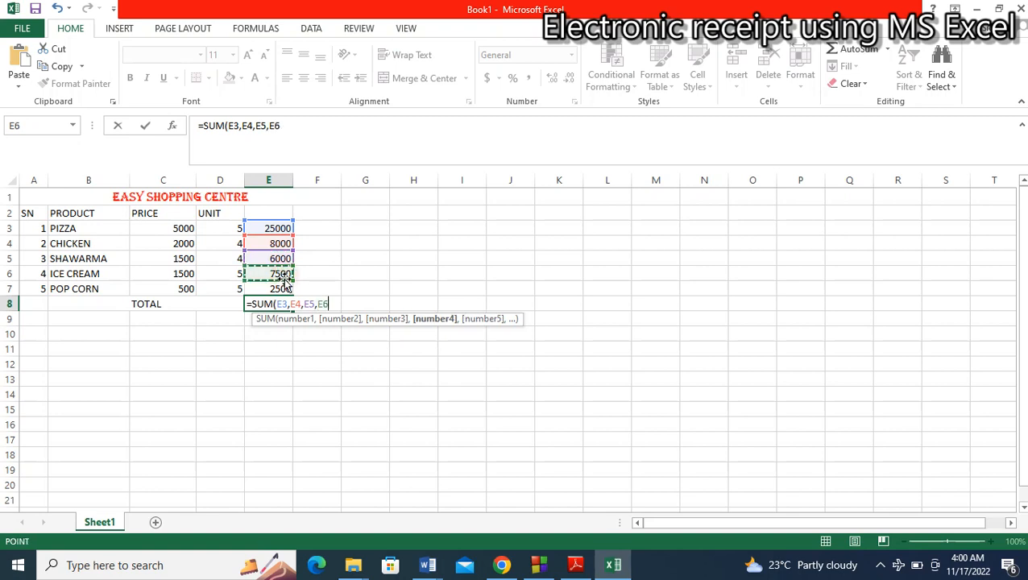
text(,)
click(282, 290)
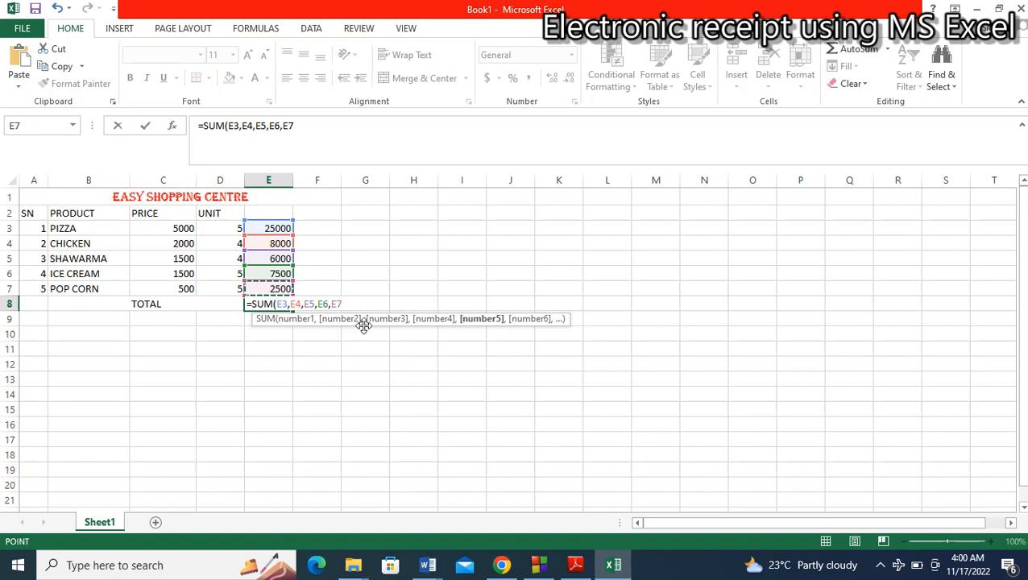
text())
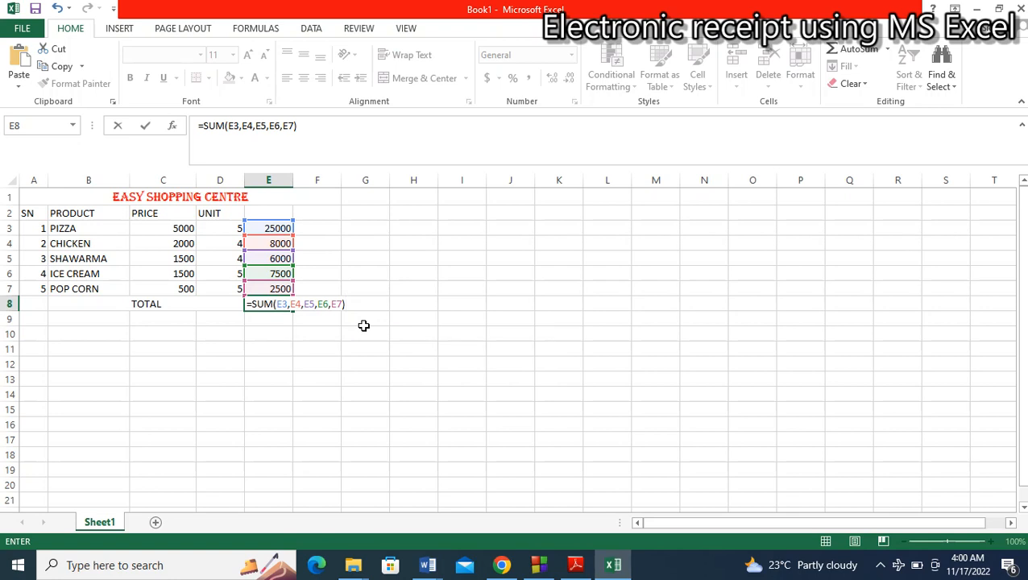
key(Return)
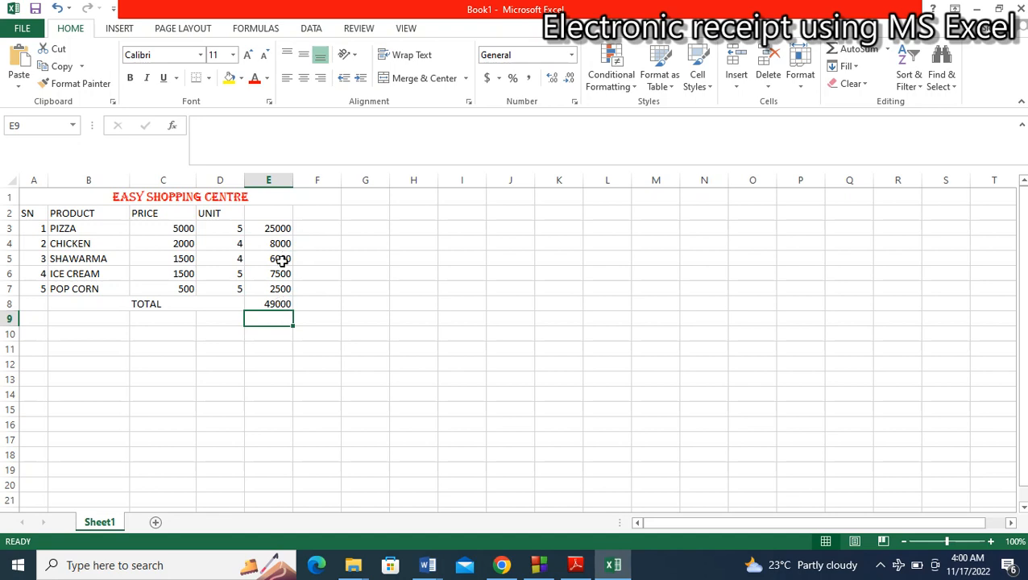
Step: Clear the SUM formula from cell E8 in the TOTAL row
click(279, 305)
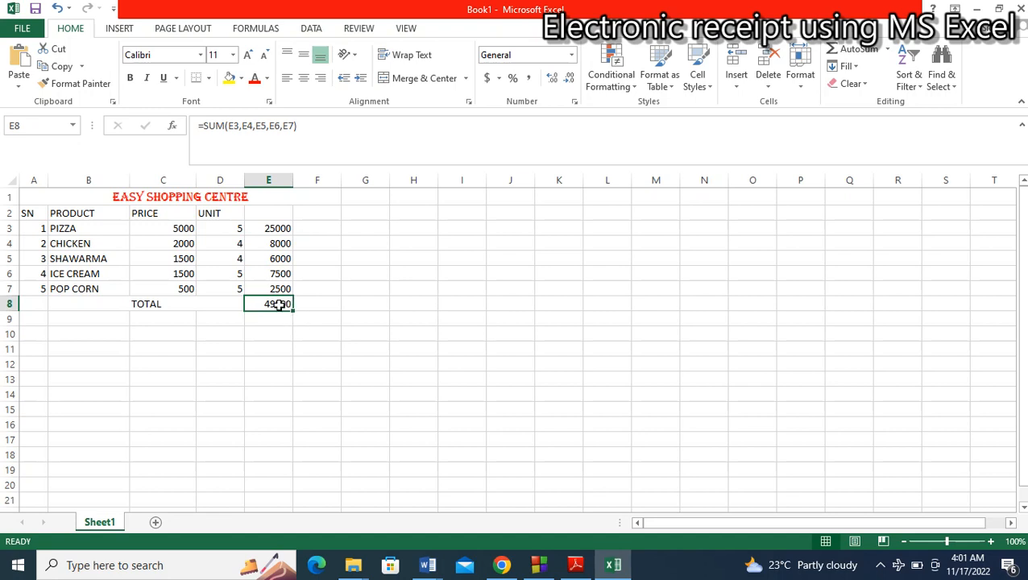
key(Delete)
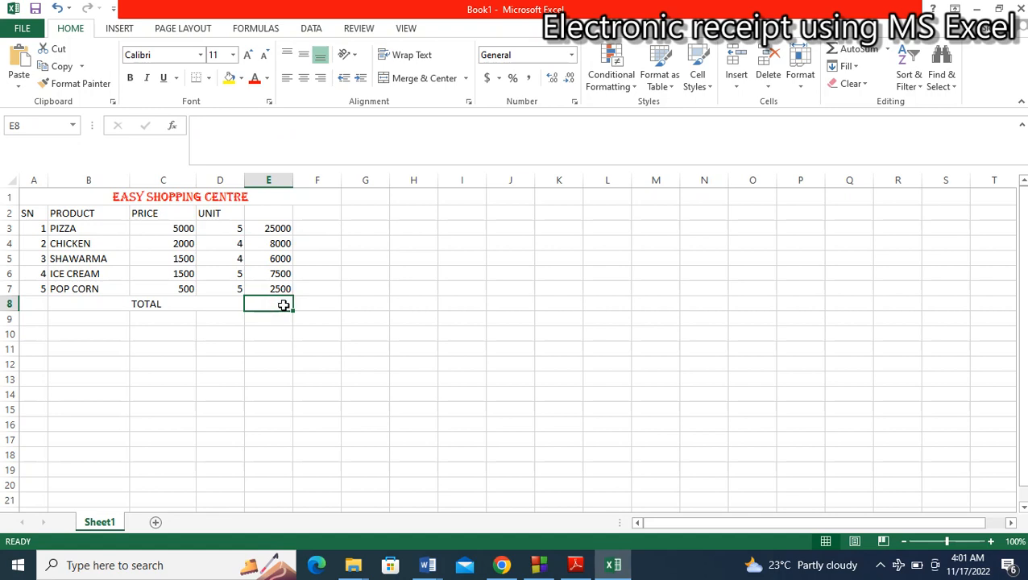
Step: Total the product amounts in cell E8 of the TOTAL row with the range formula =SUM(E3:E7)
text(=SUM)
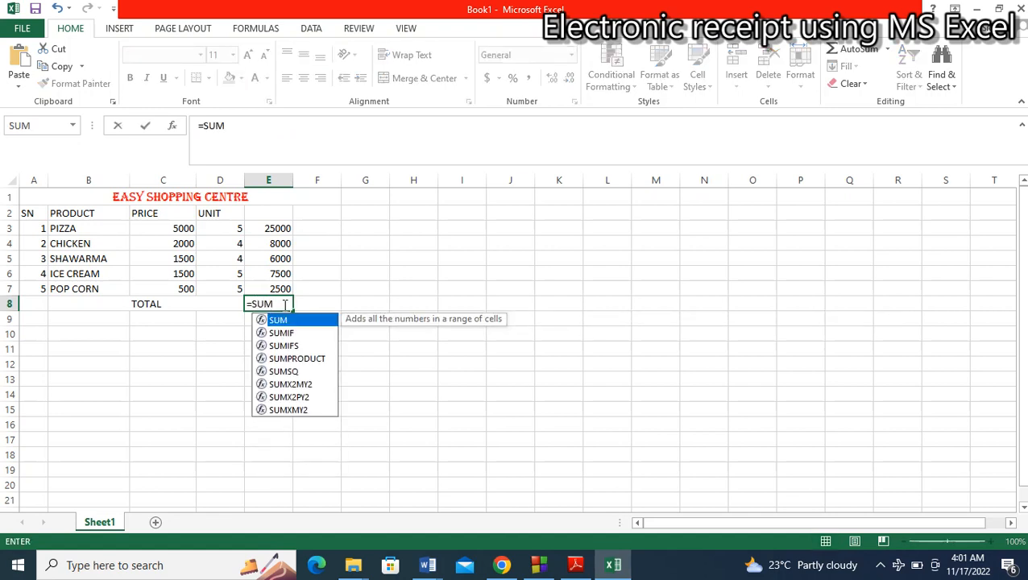
text(()
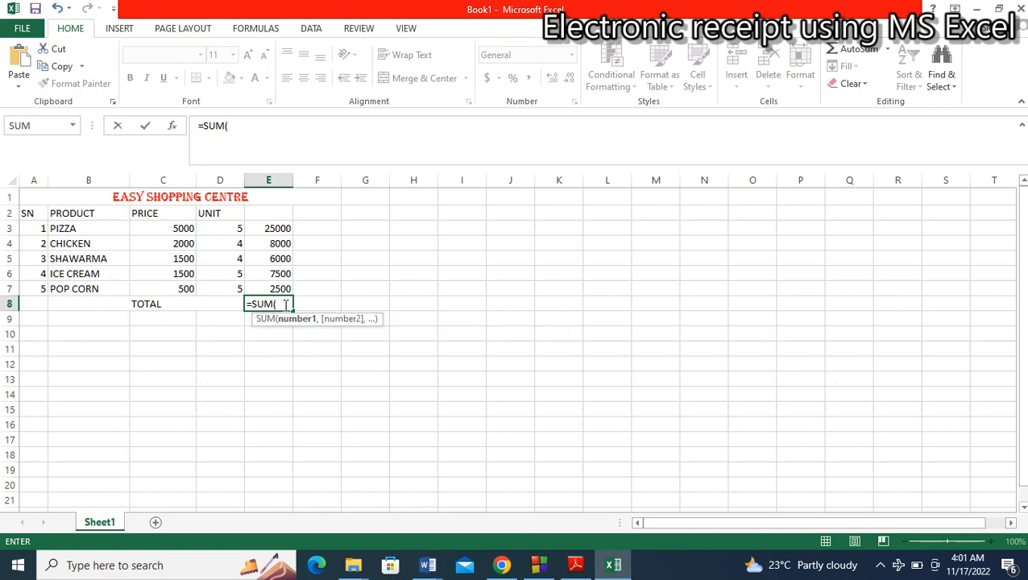
click(281, 229)
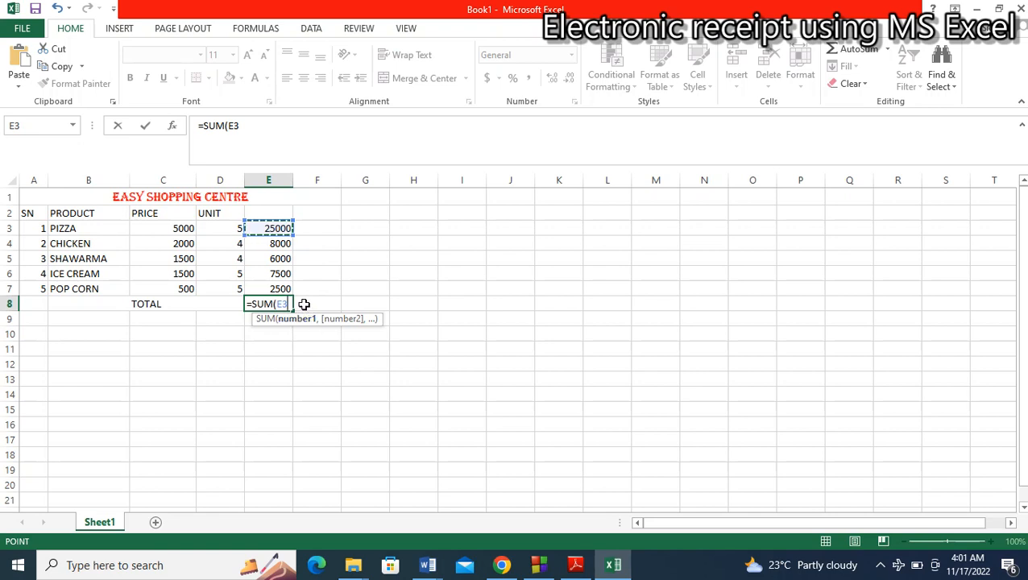
key(F8)
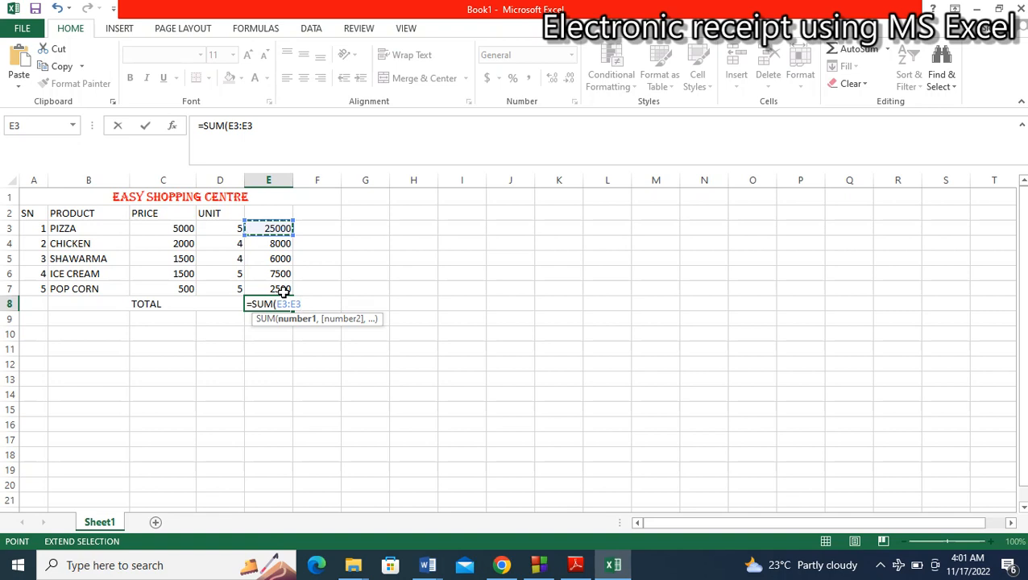
key(BackSpace)
key(BackSpace)
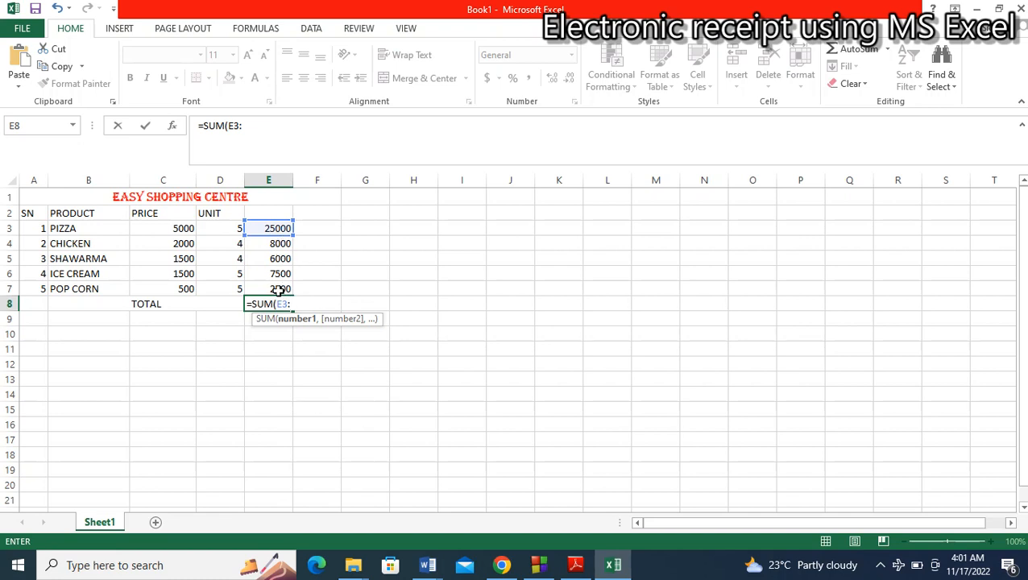
click(277, 290)
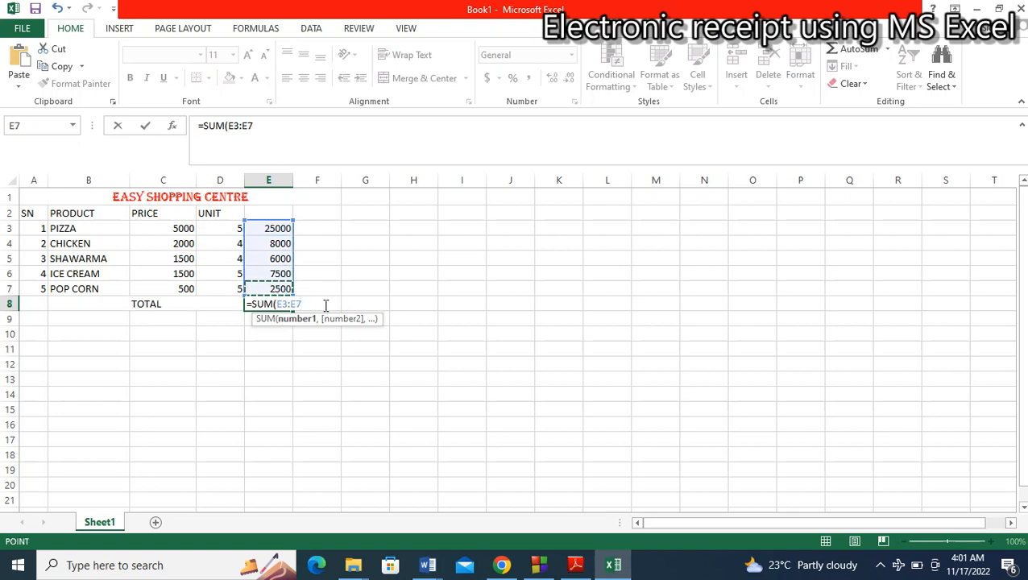
text())
key(Return)
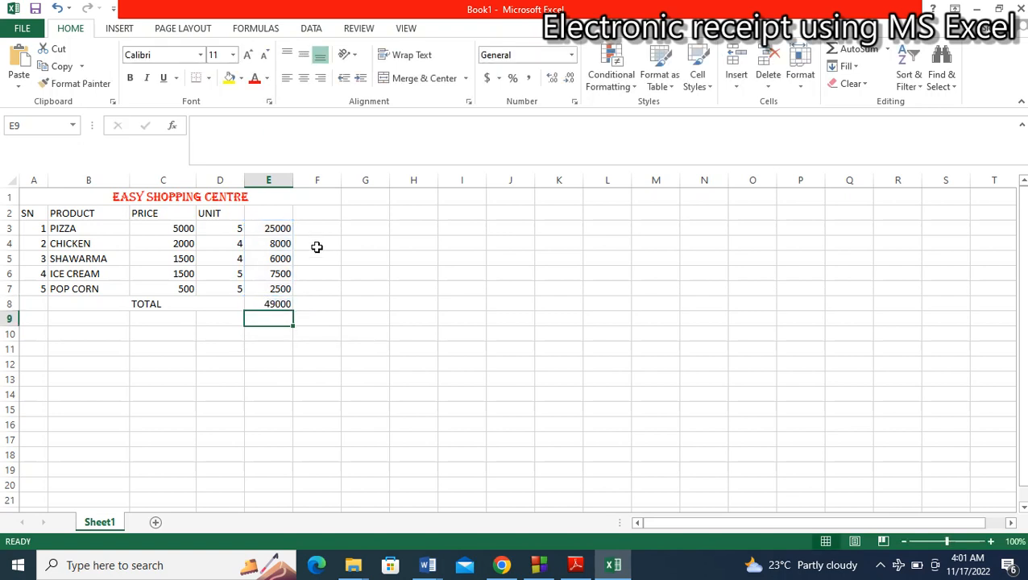